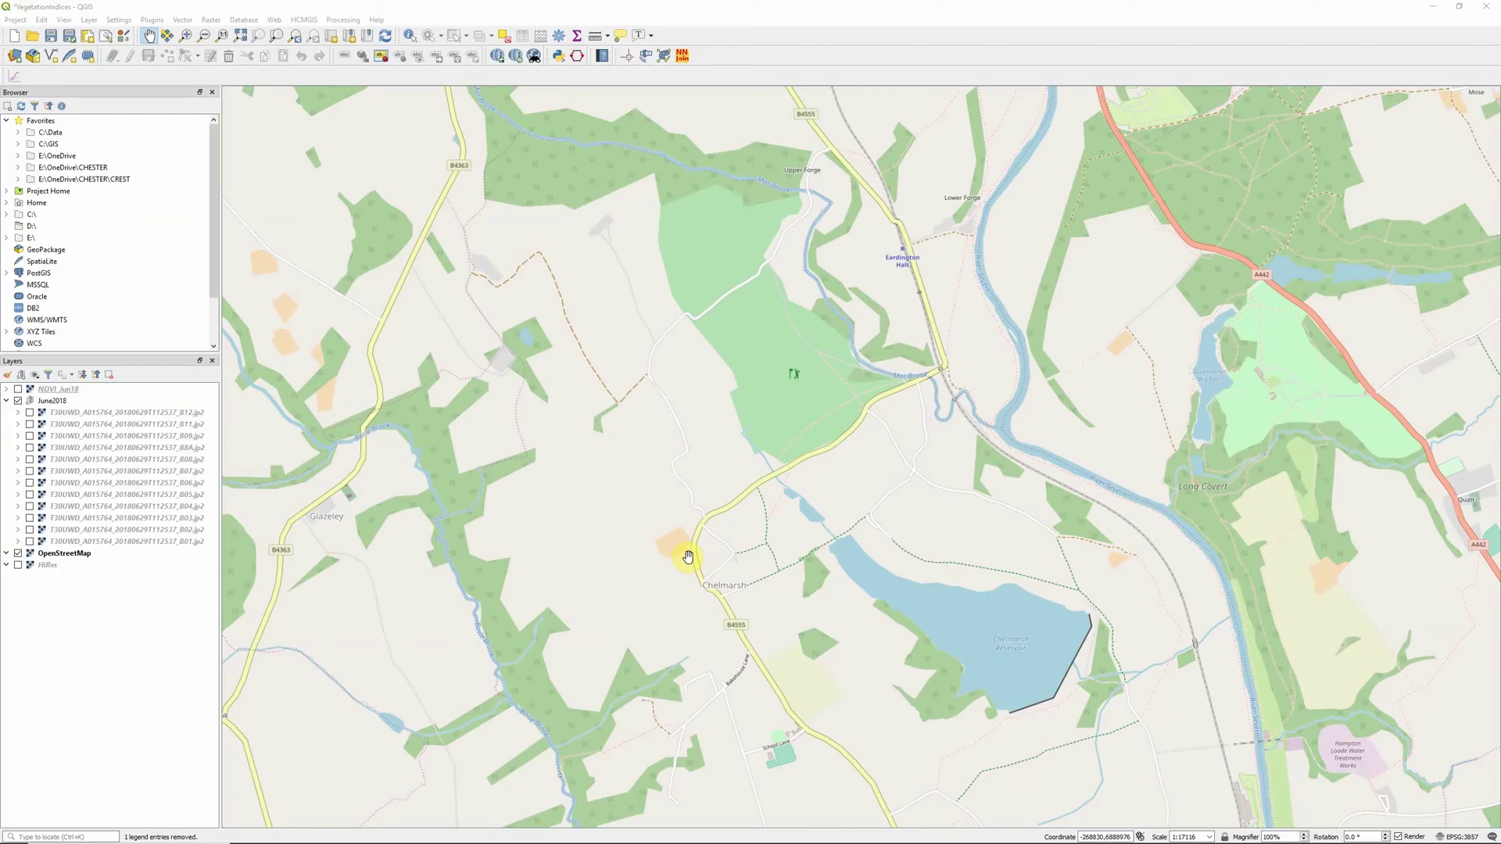
Switch on the B04 and B08 band rasters so both display on the map.
click(30, 506)
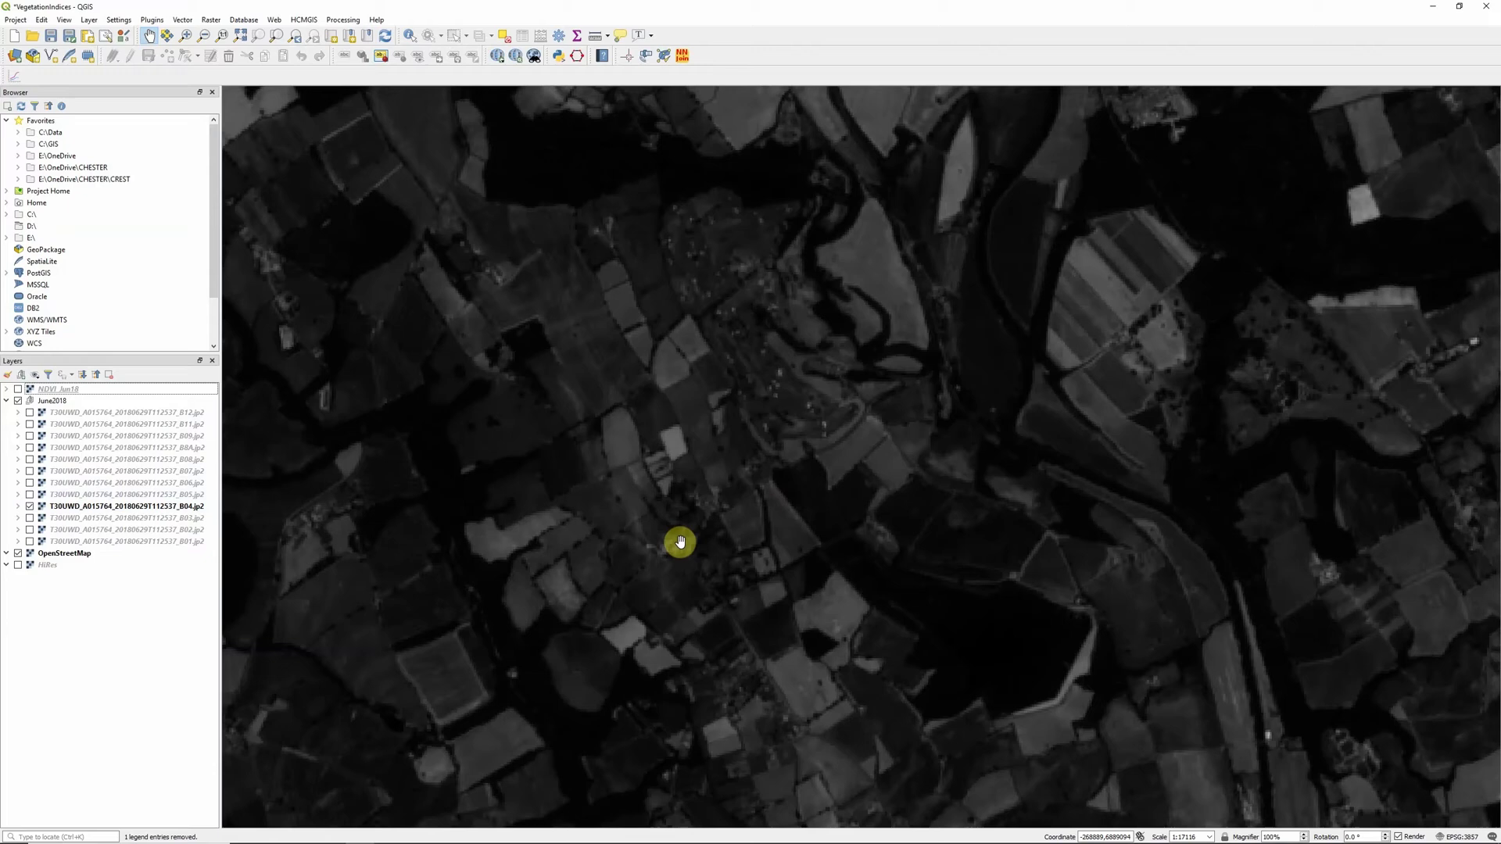
click(30, 459)
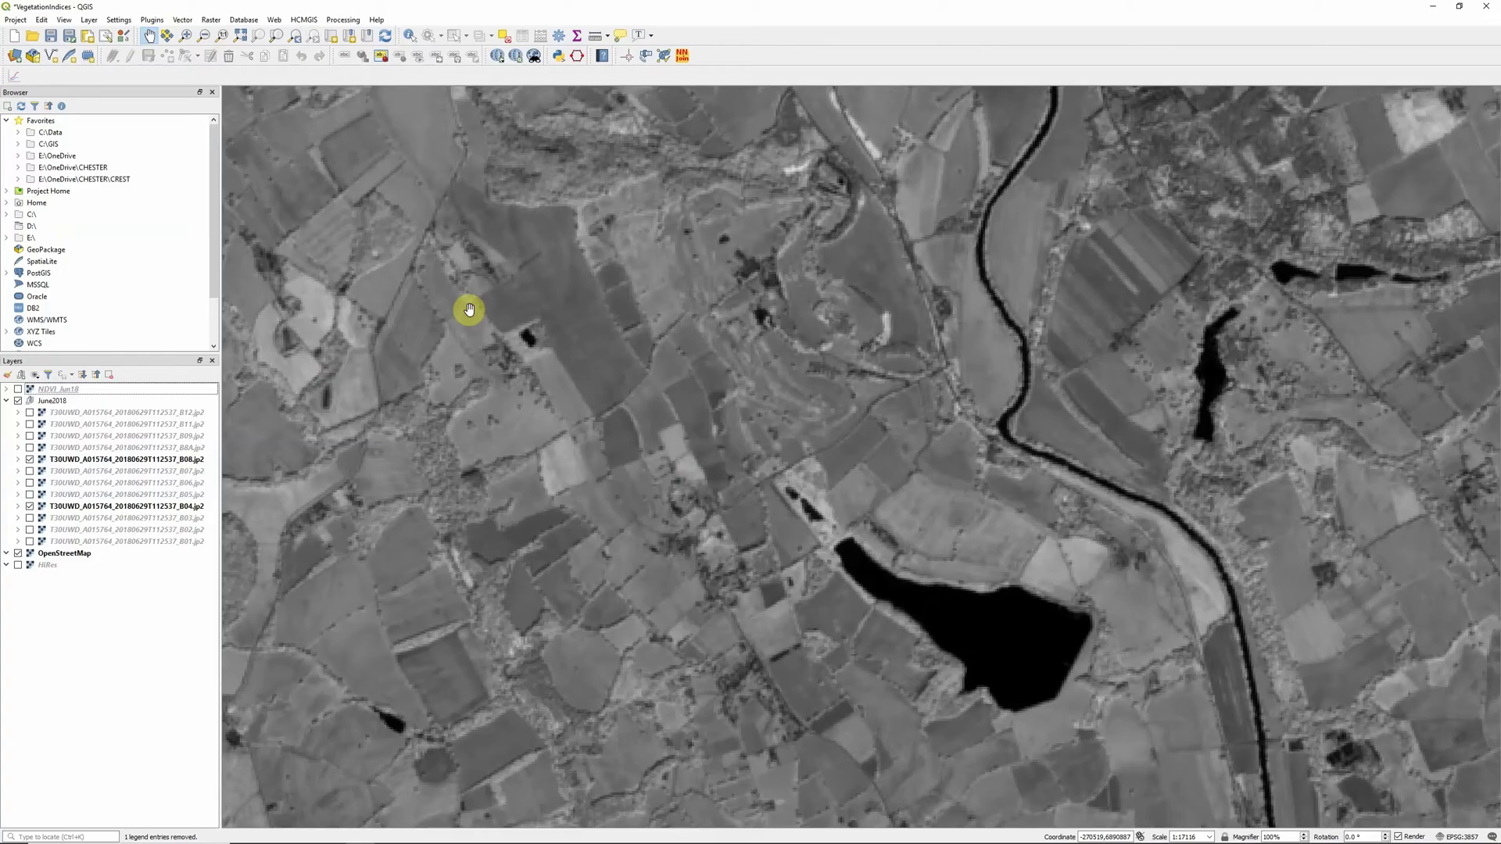
In the Raster Calculator, enter the numerator ( B08 - B04 ).
click(212, 20)
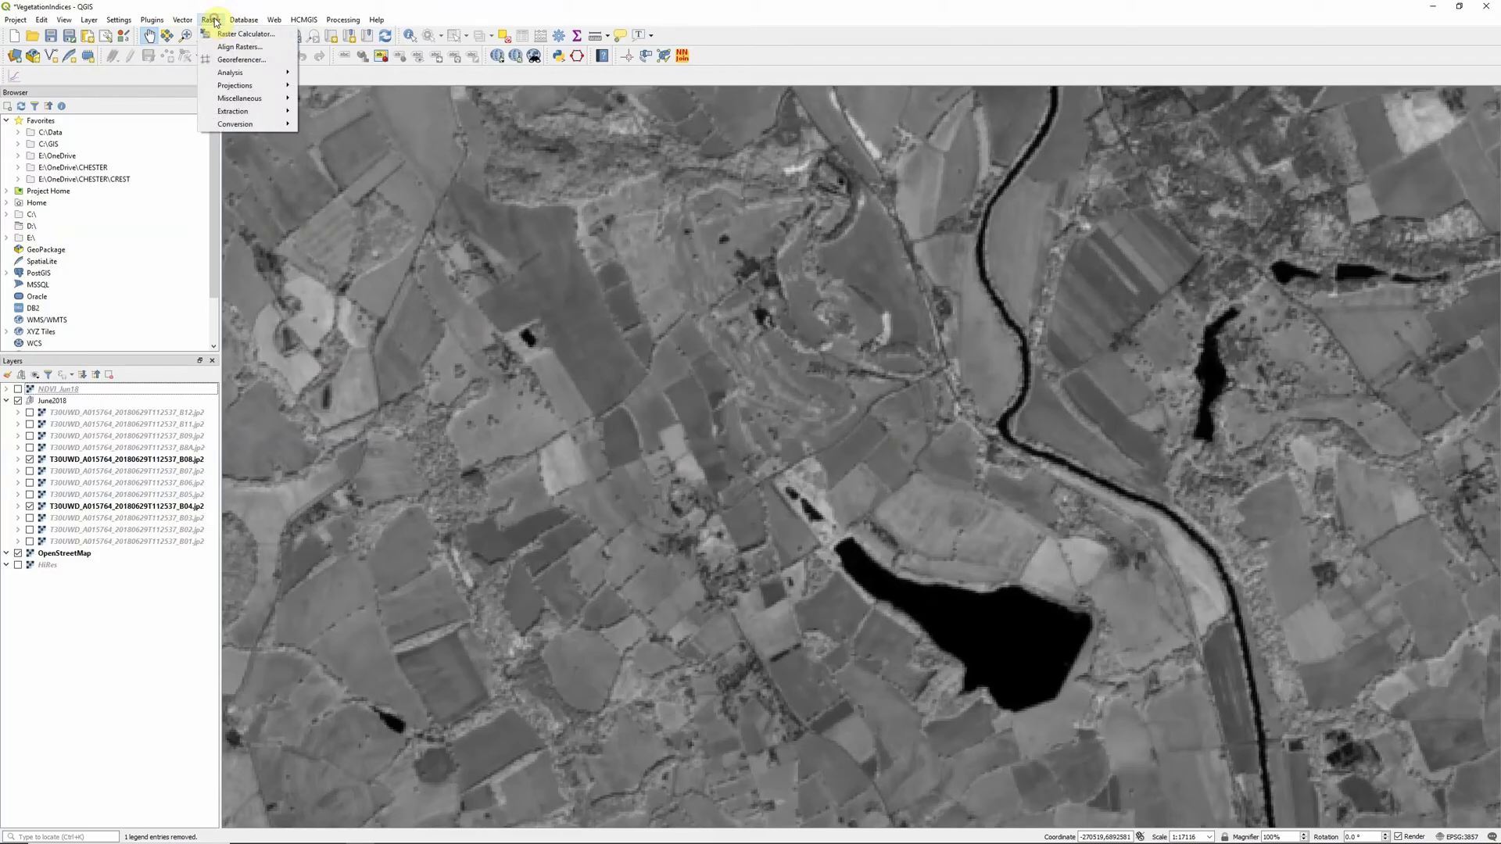
click(226, 34)
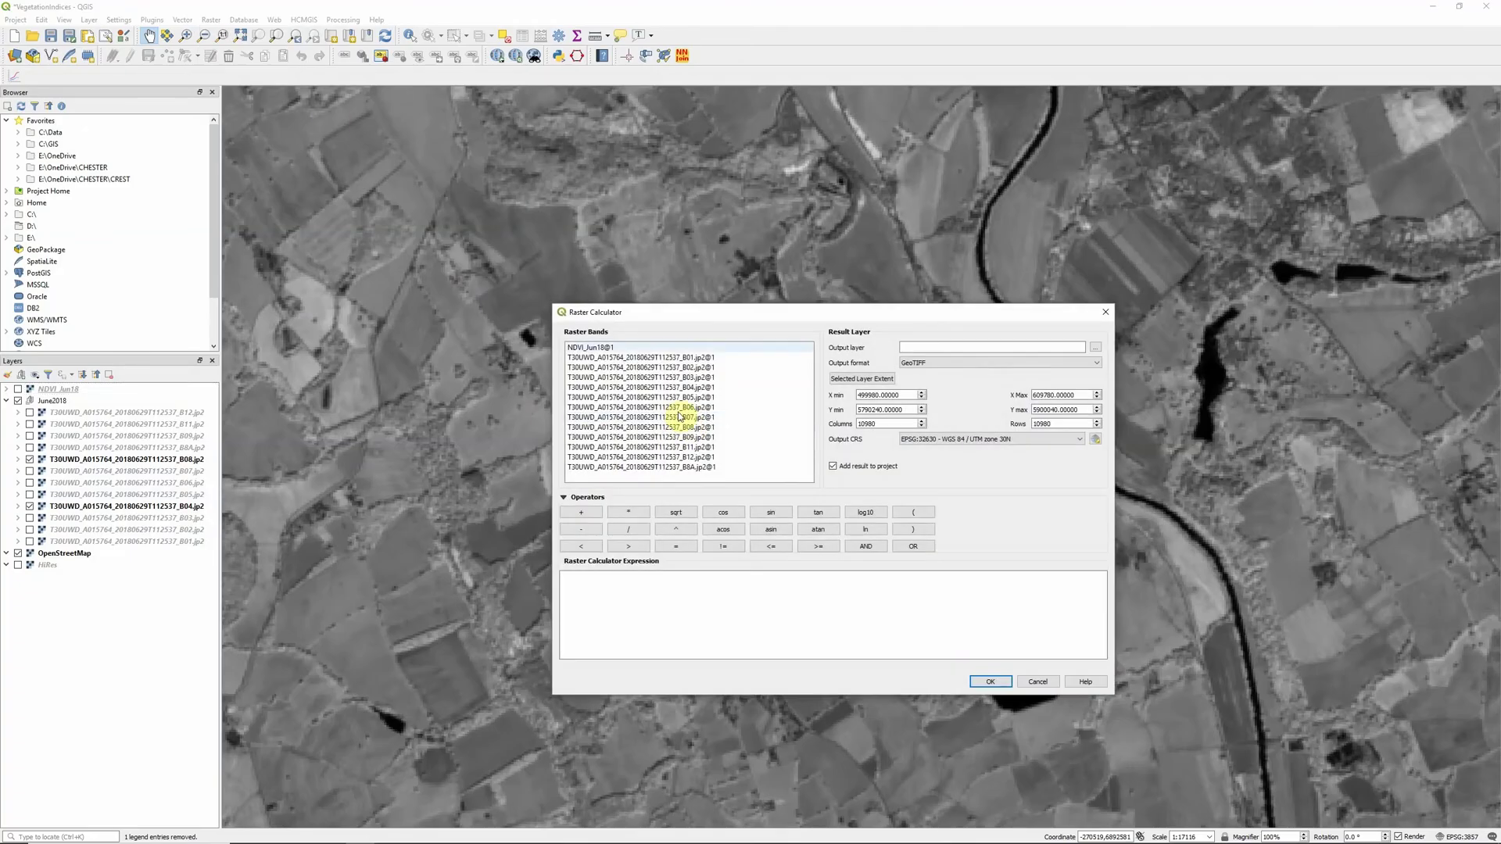
click(913, 513)
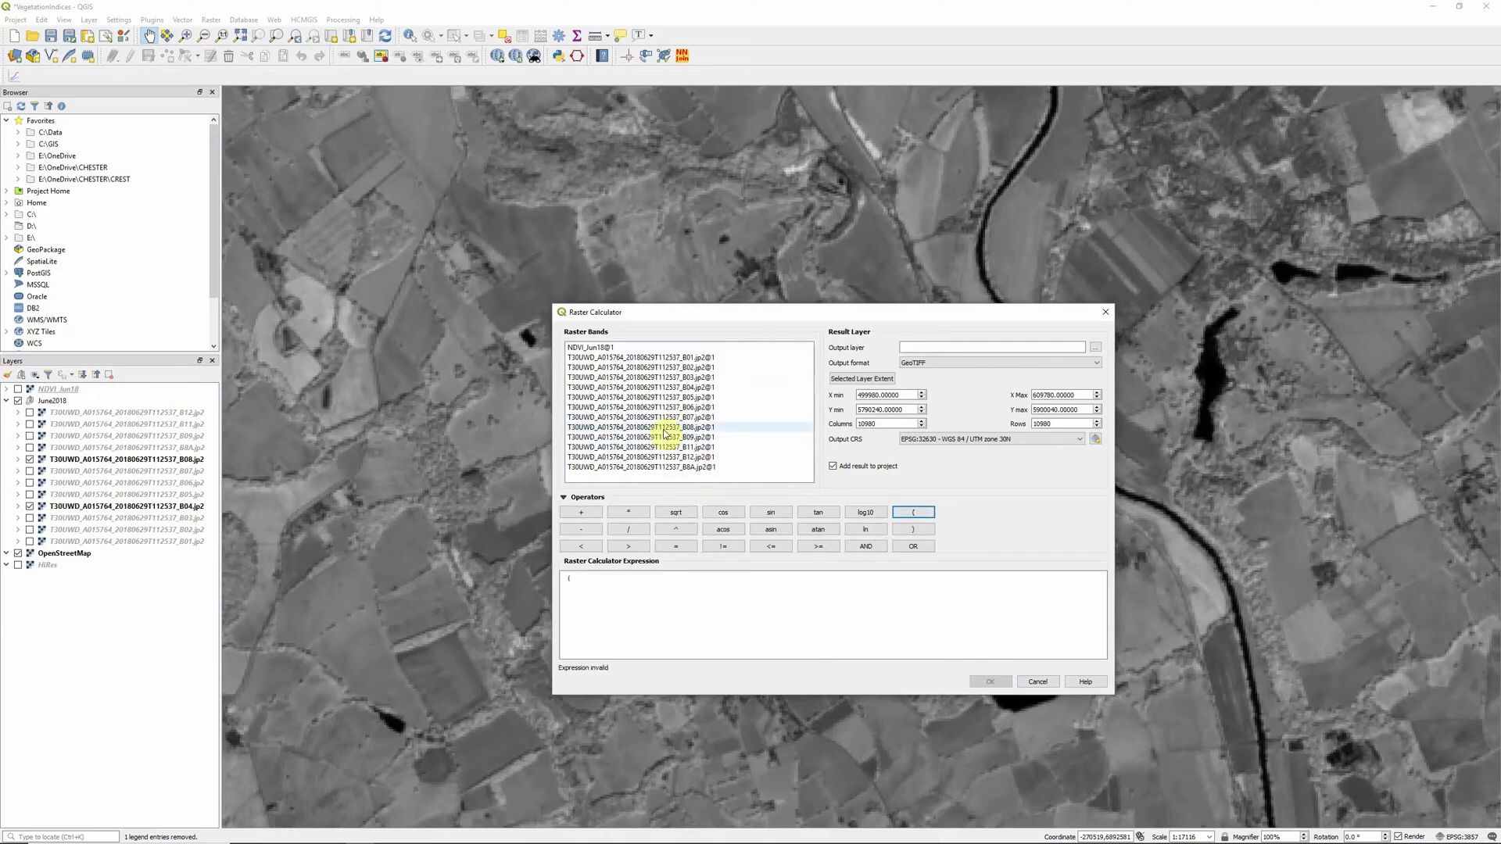
double_click(665, 429)
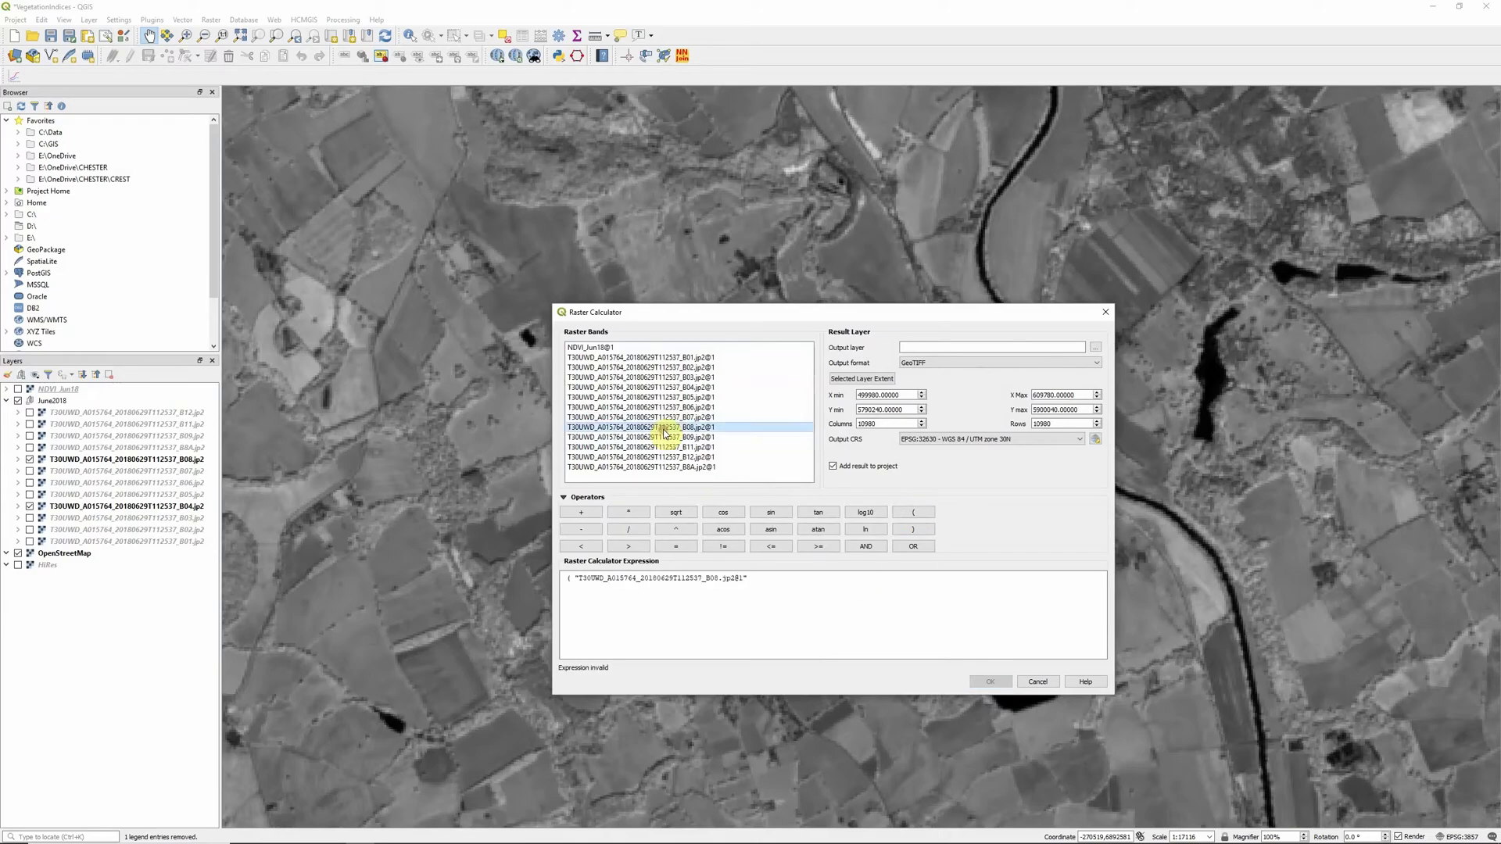
click(580, 530)
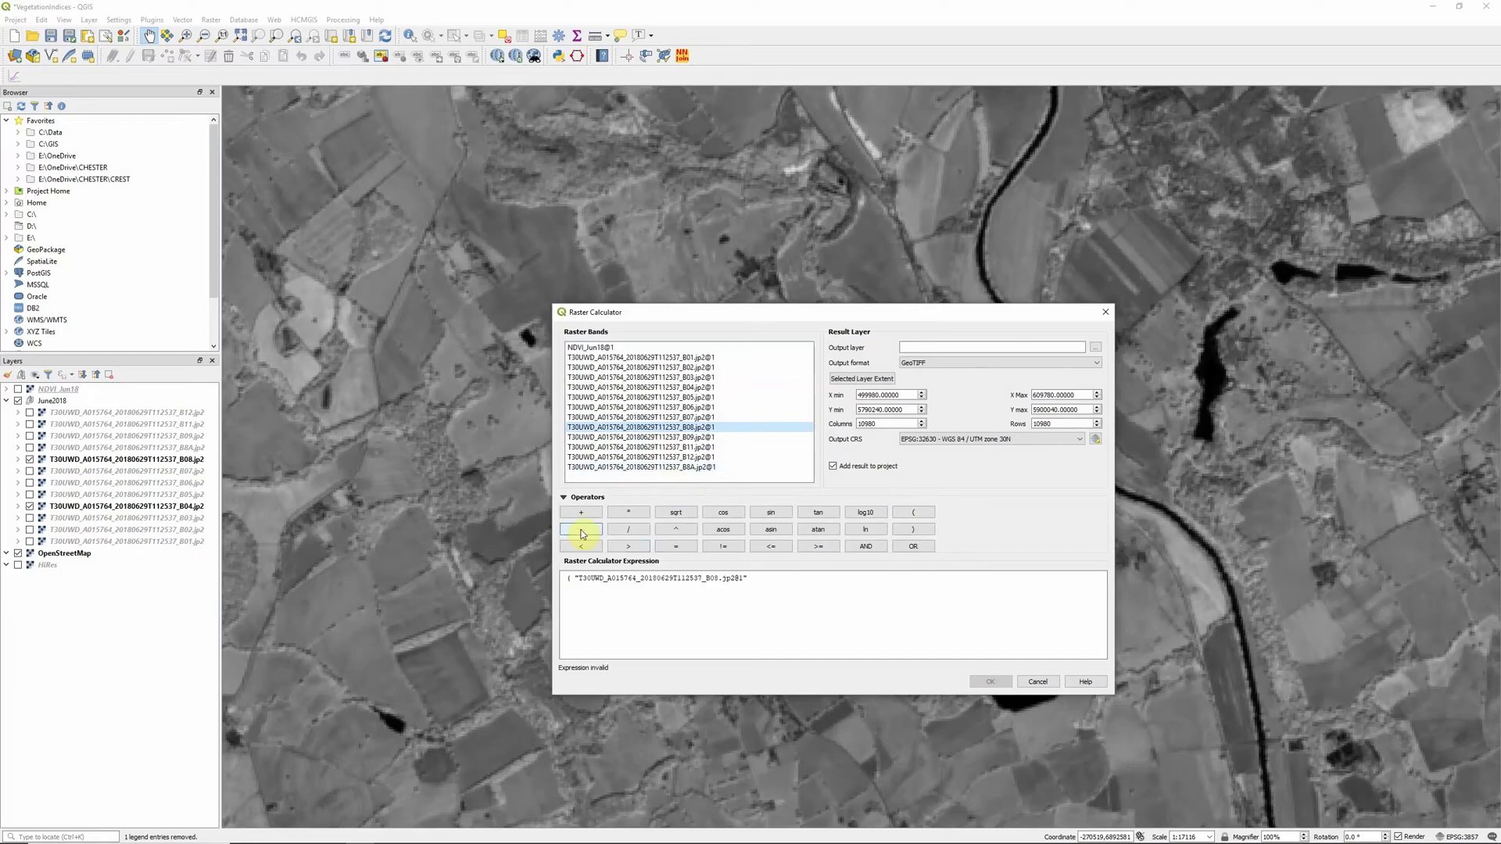
double_click(644, 388)
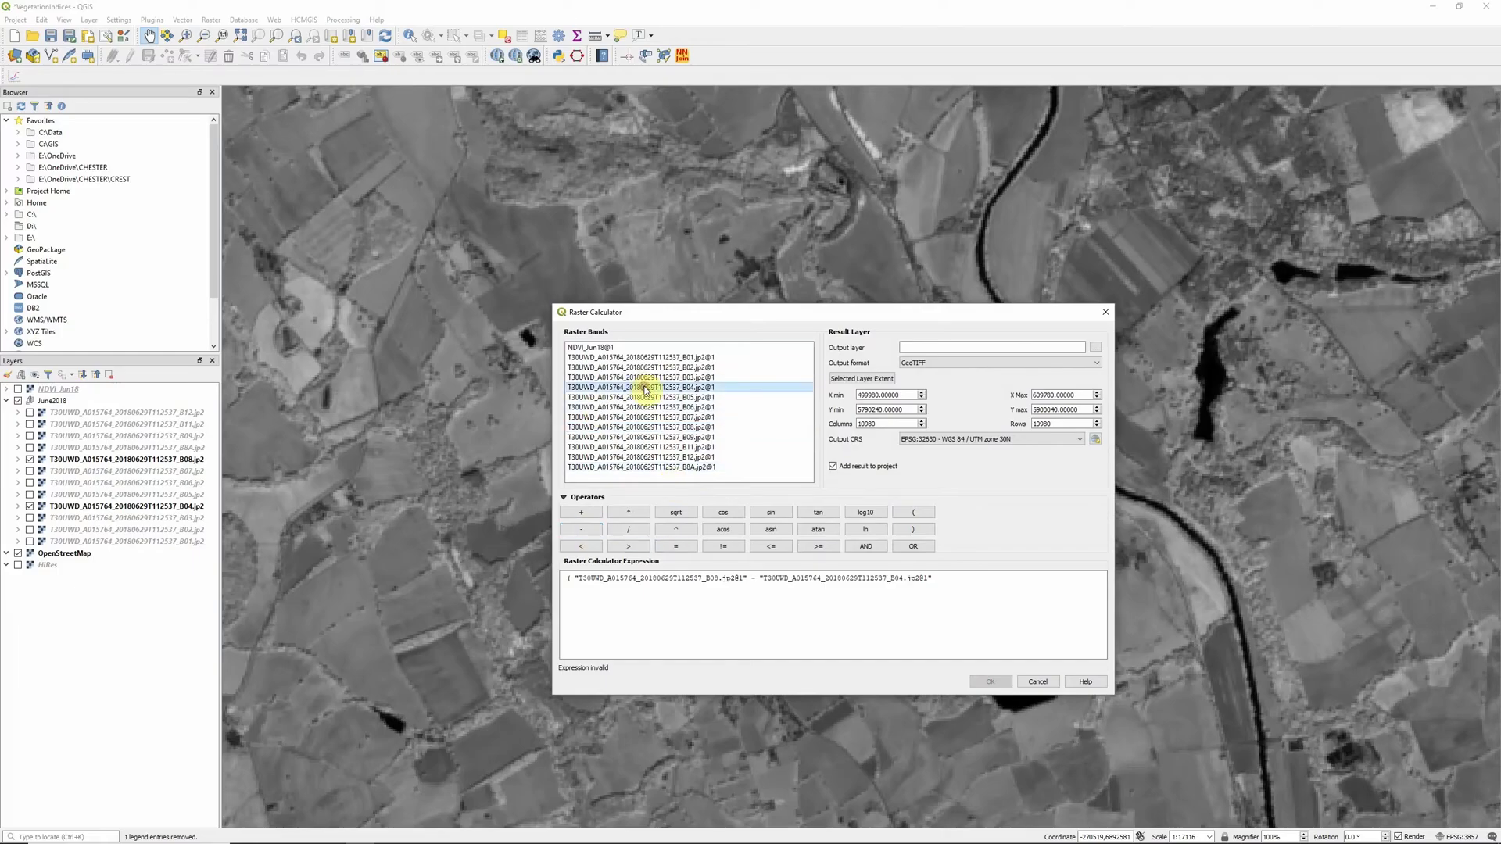
click(924, 533)
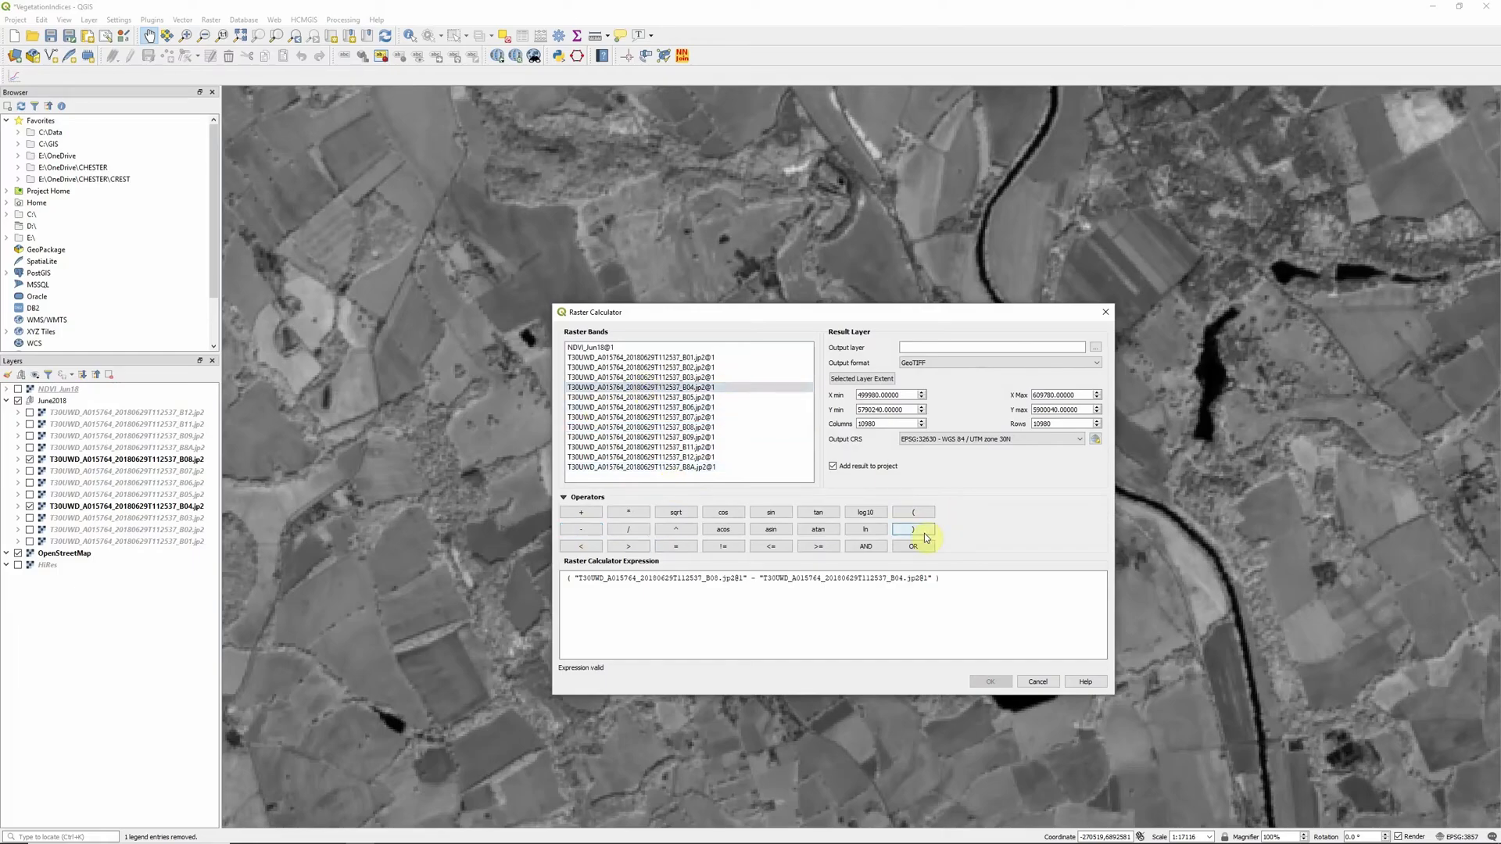
Divide it by an open denominator ( B08 + B04 +, ready for the constant.
click(628, 531)
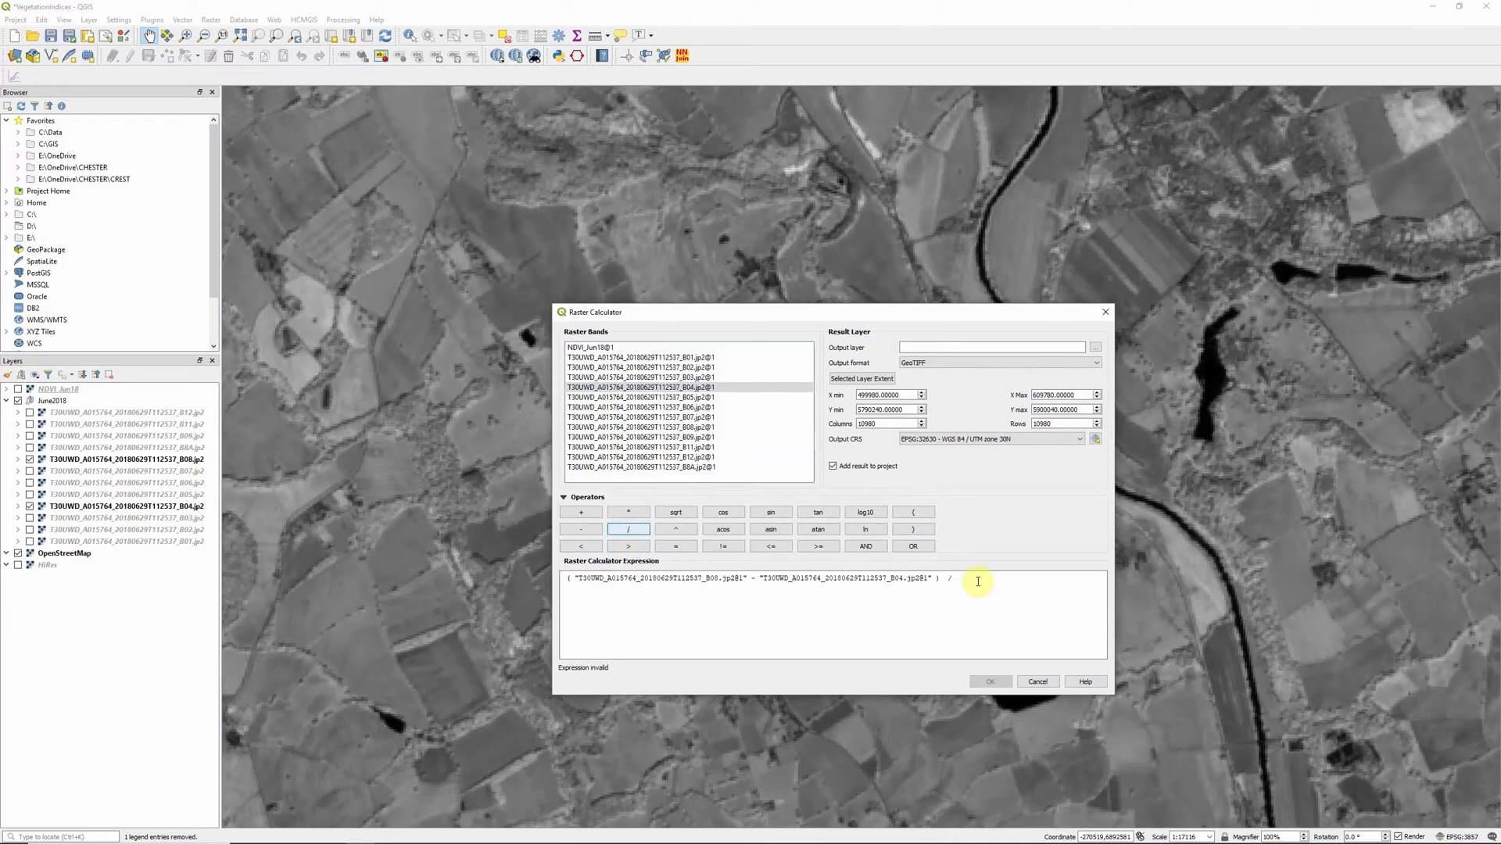
click(913, 512)
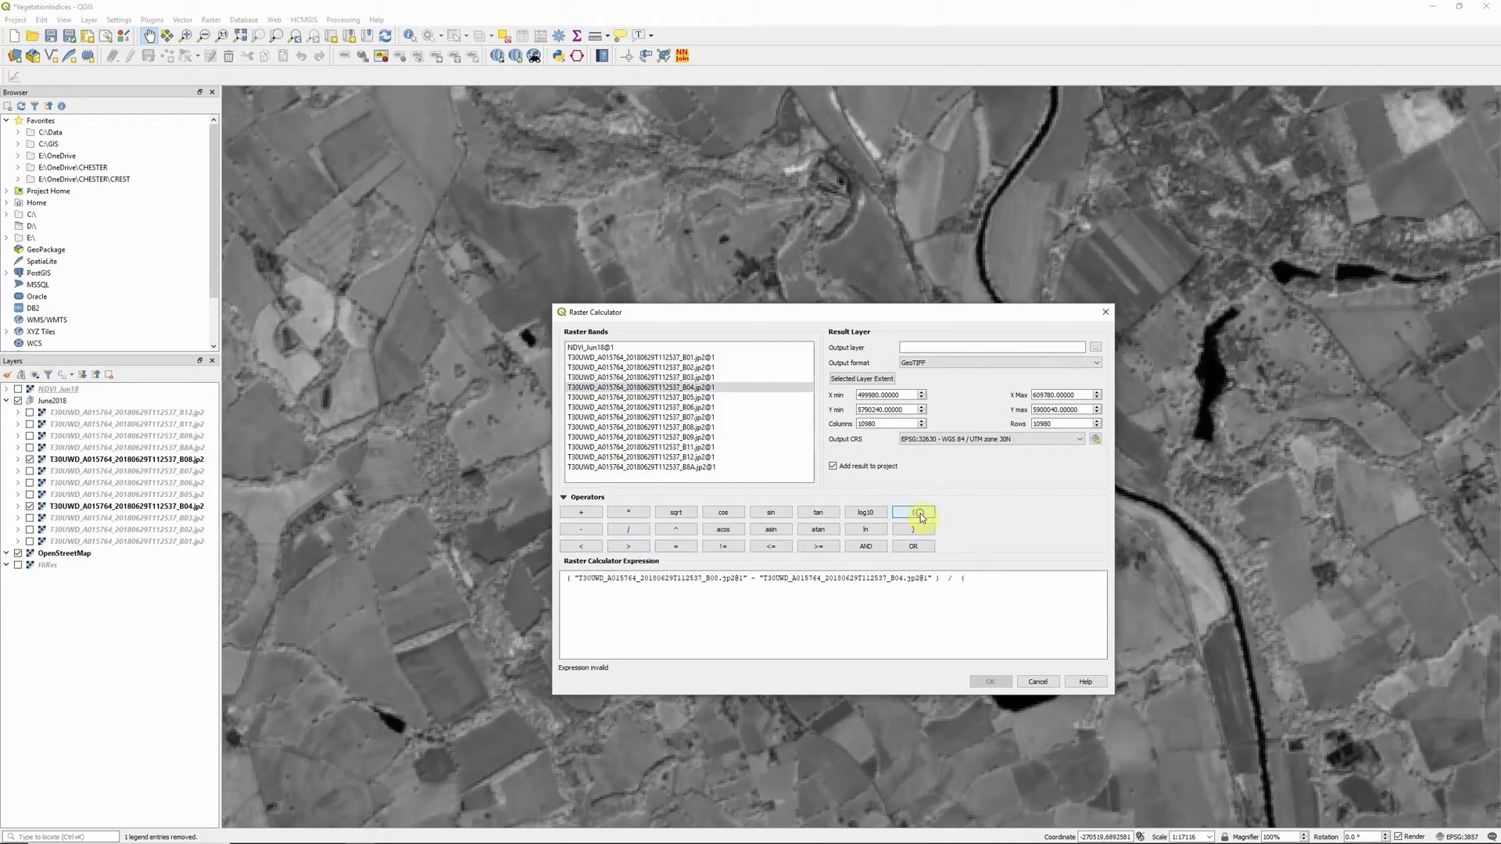
double_click(669, 429)
click(585, 512)
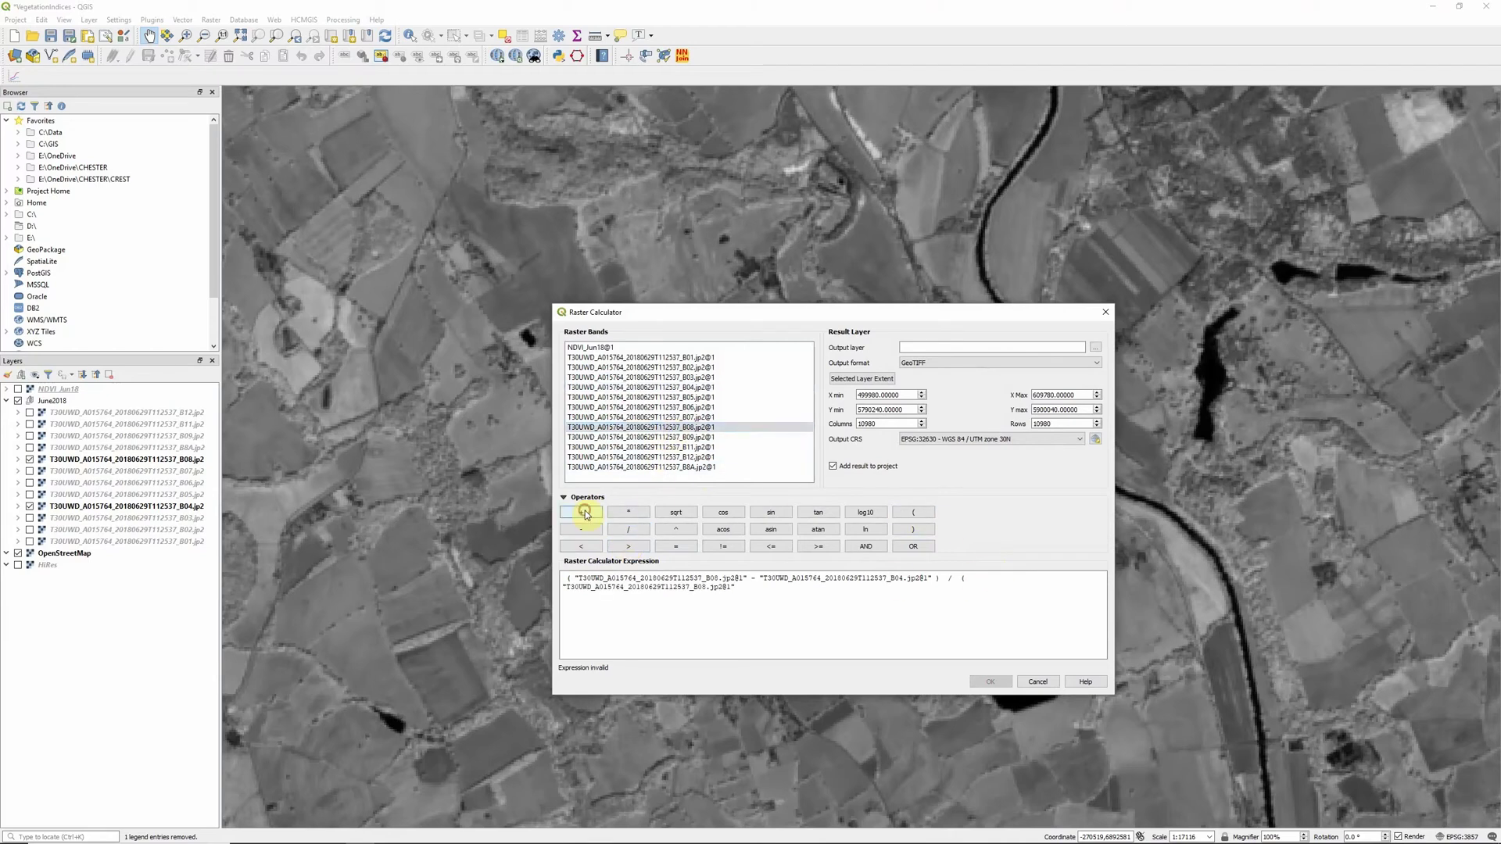
double_click(655, 388)
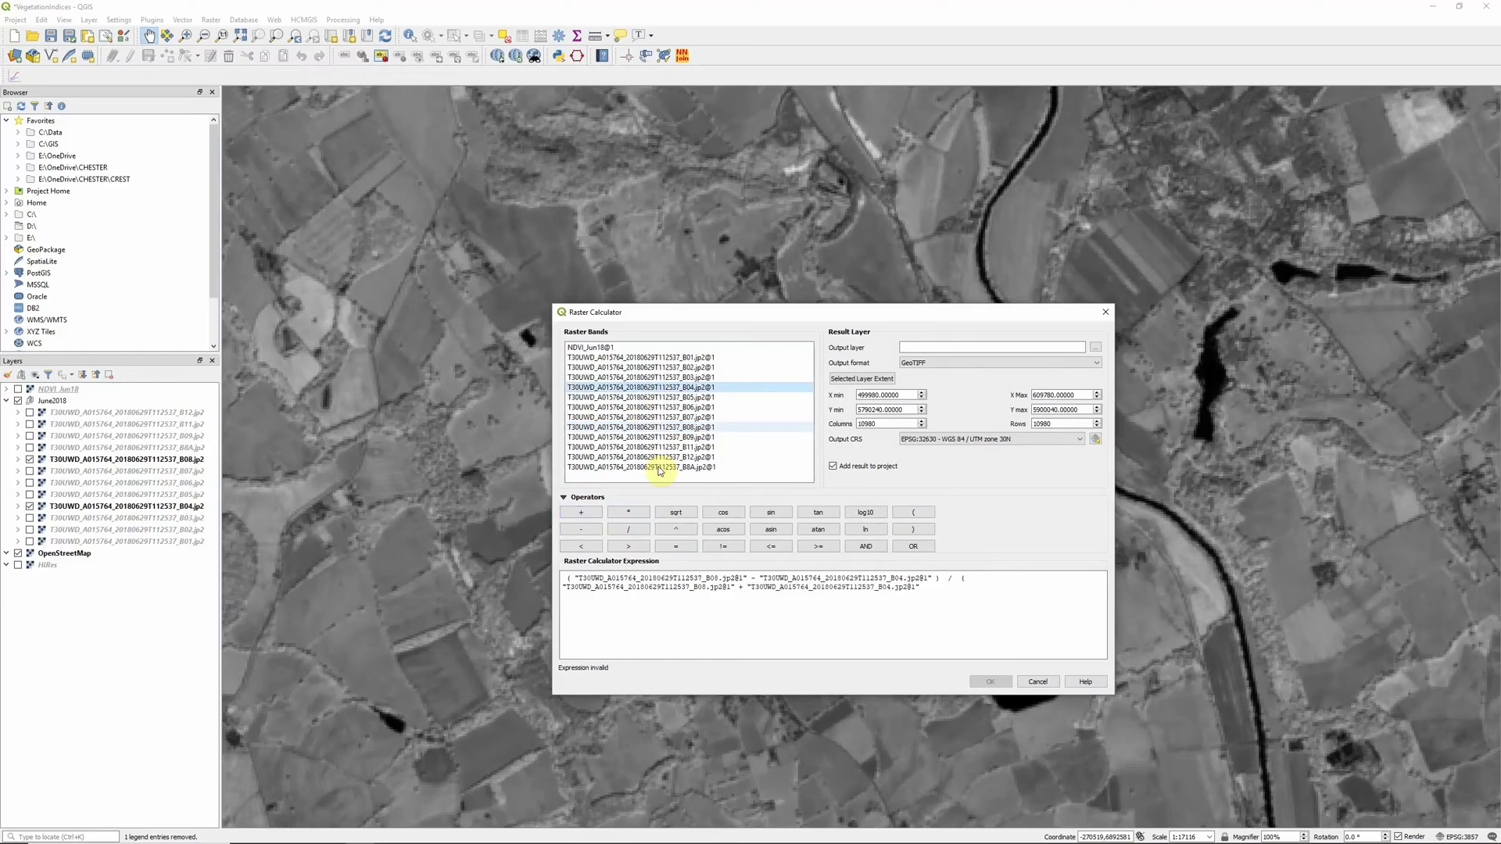
click(580, 517)
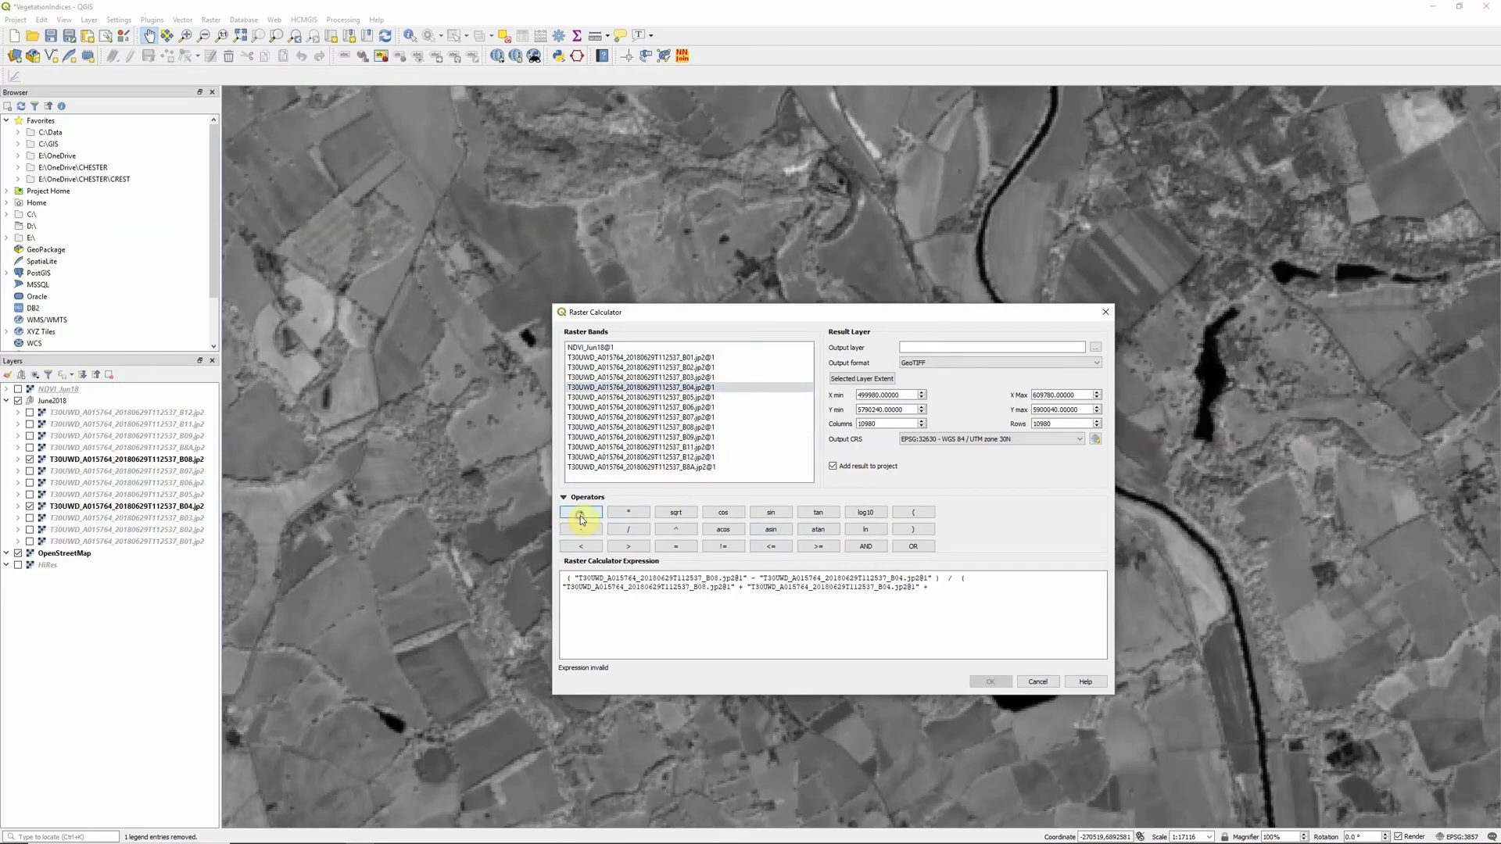
click(945, 587)
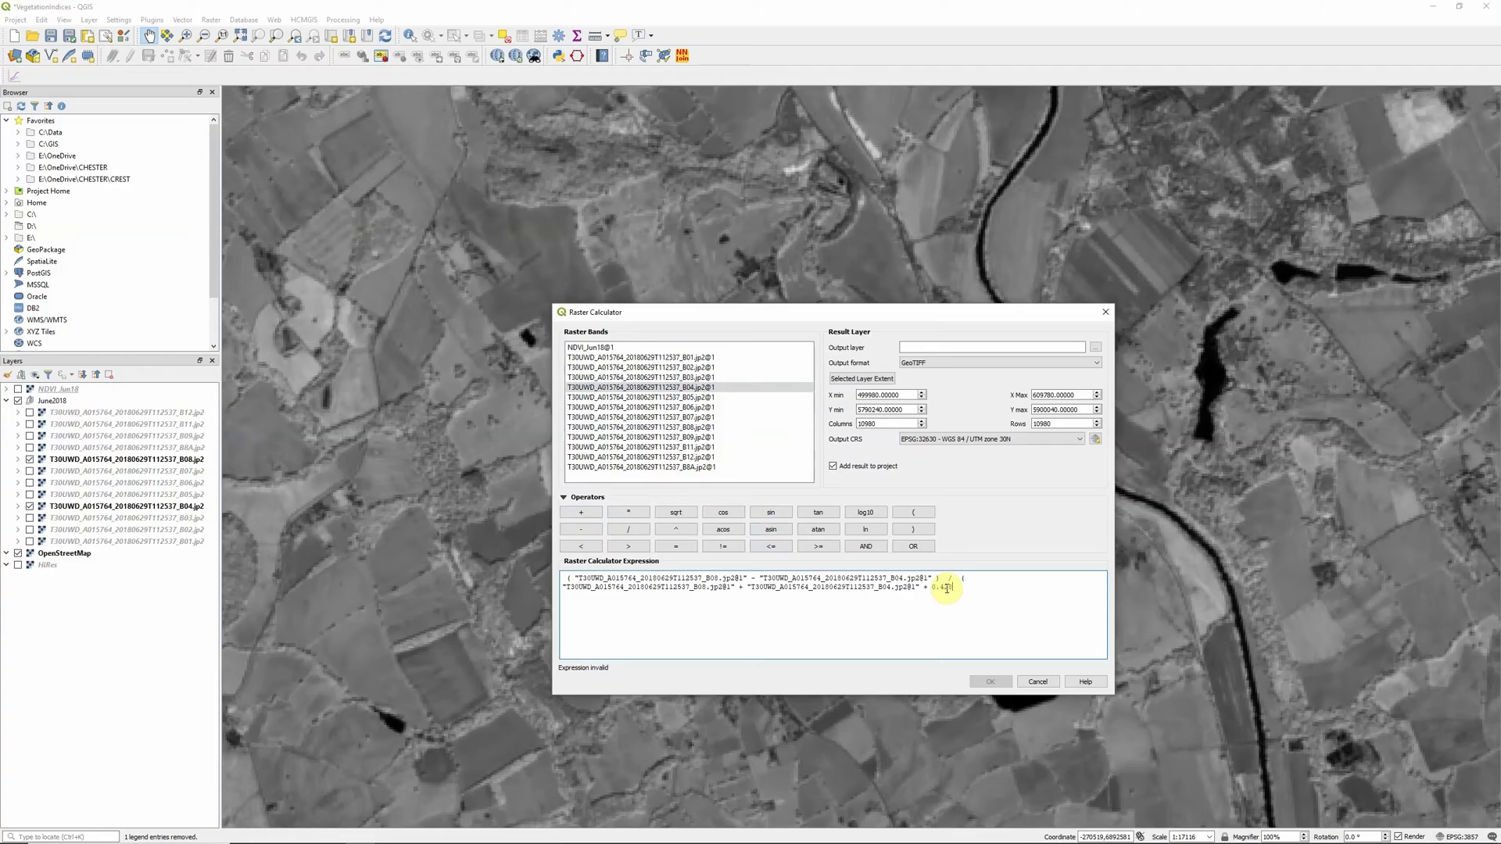
Close the denominator with ')' and multiply the ratio by ( 1 + 0.428 ).
text())
click(632, 512)
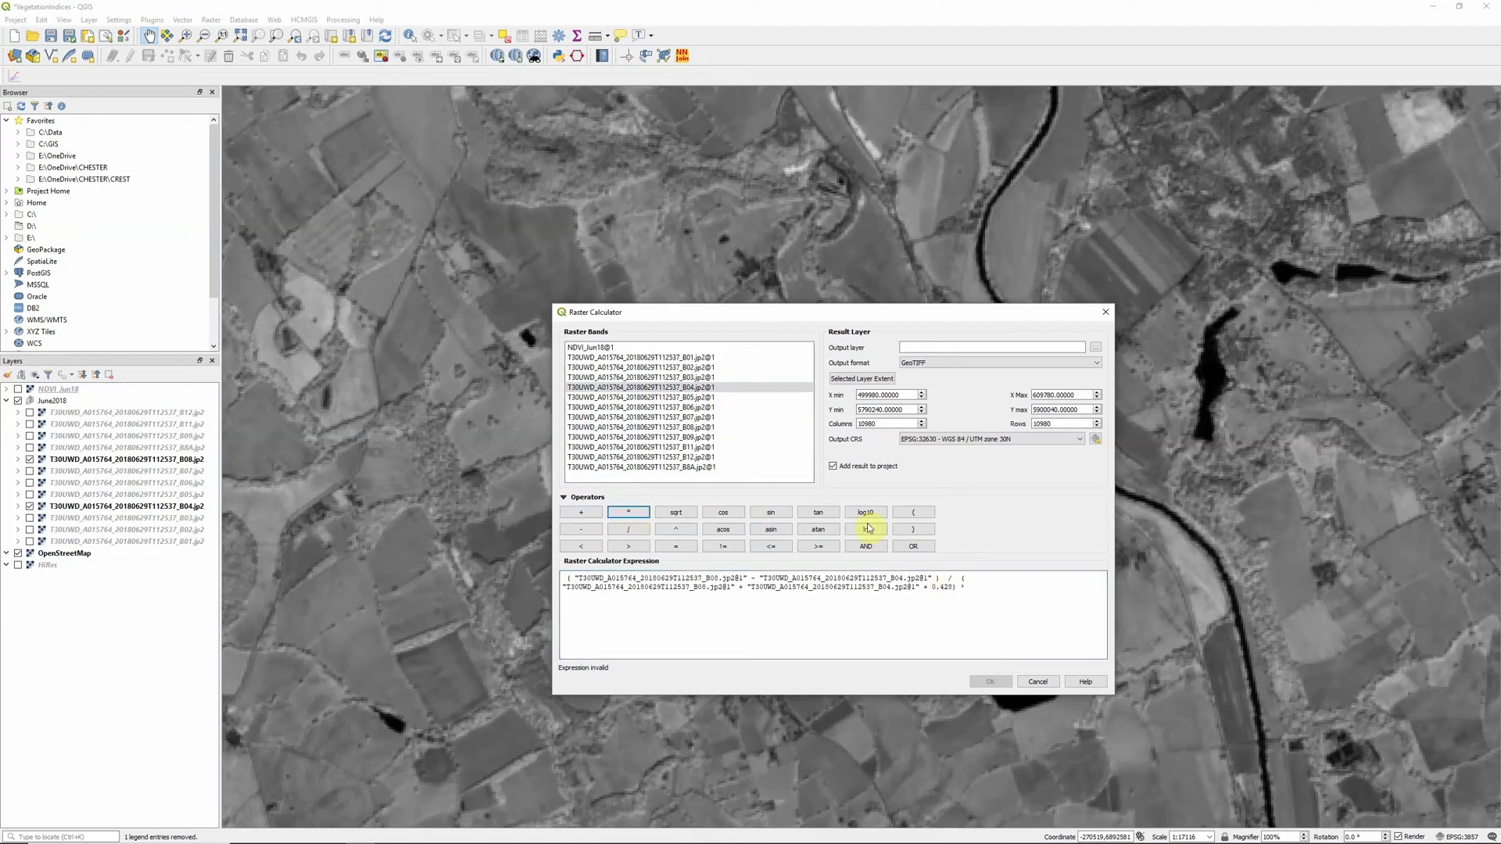
click(911, 514)
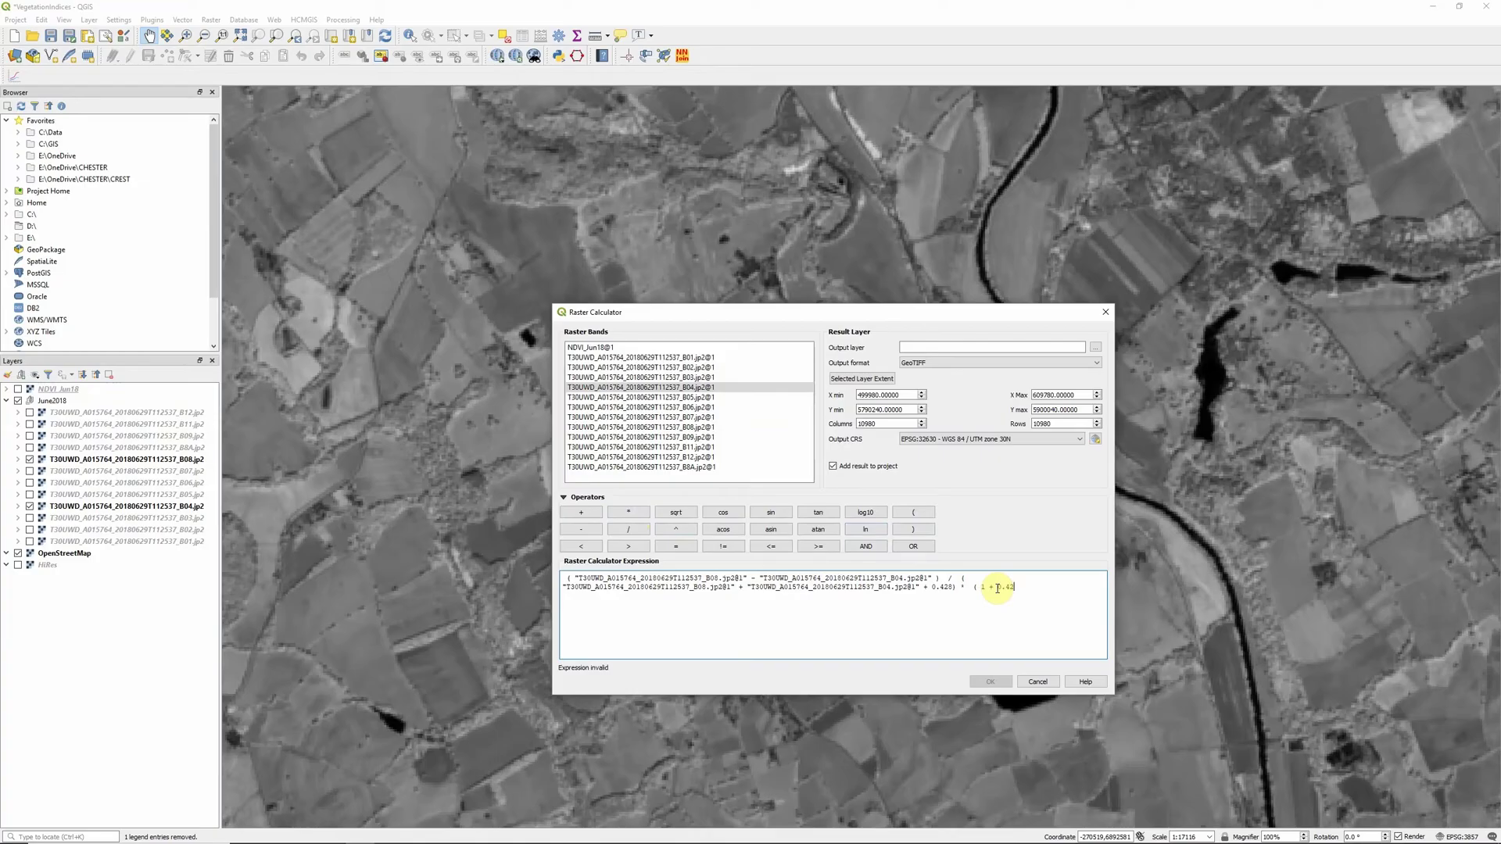
text(1 + 0.428))
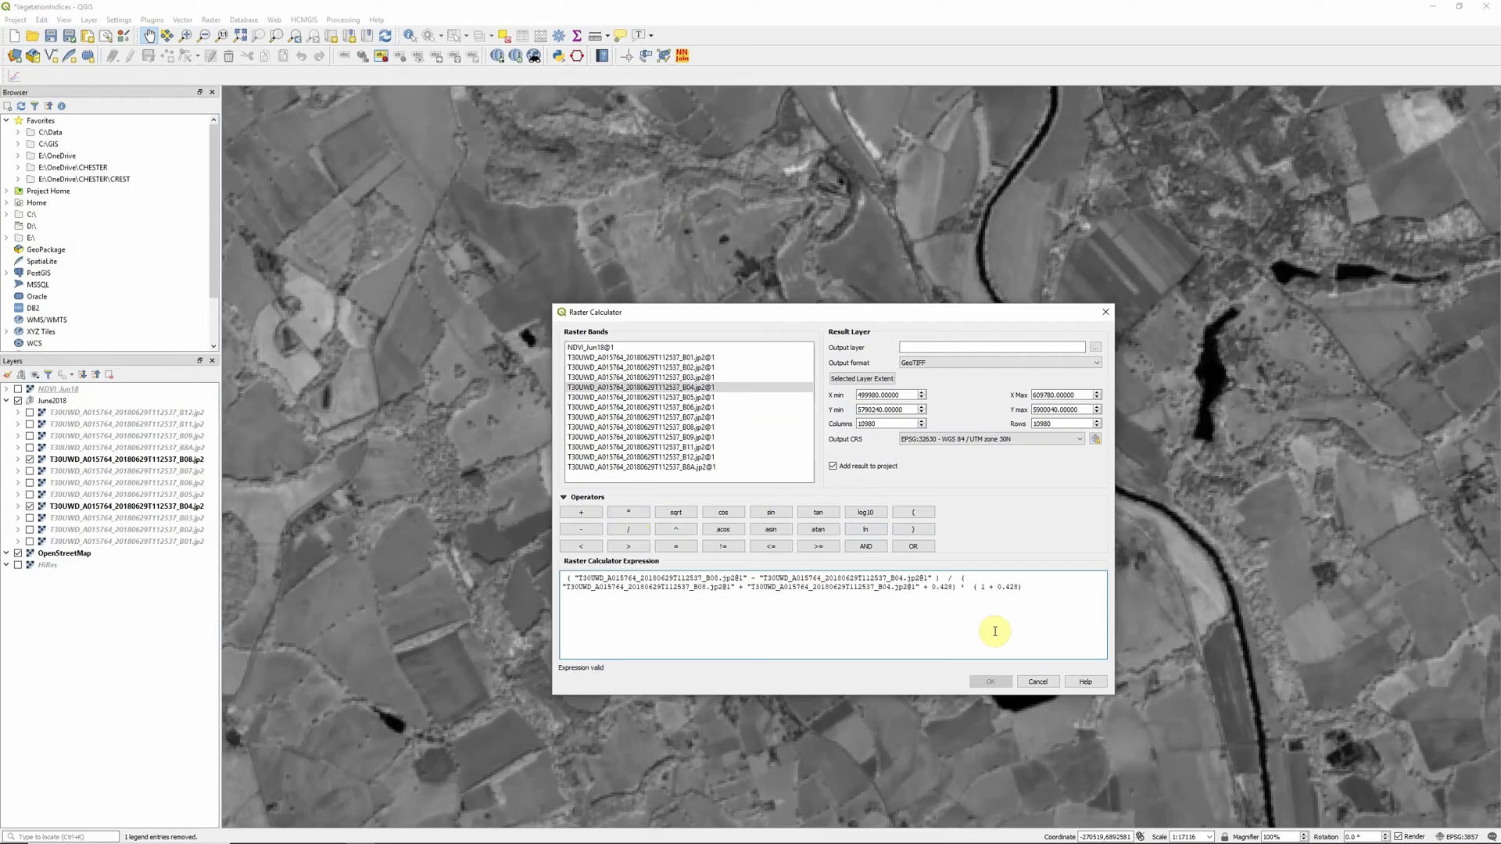
Save the output as SAVI_Jun18.tif and run the calculation.
click(1096, 347)
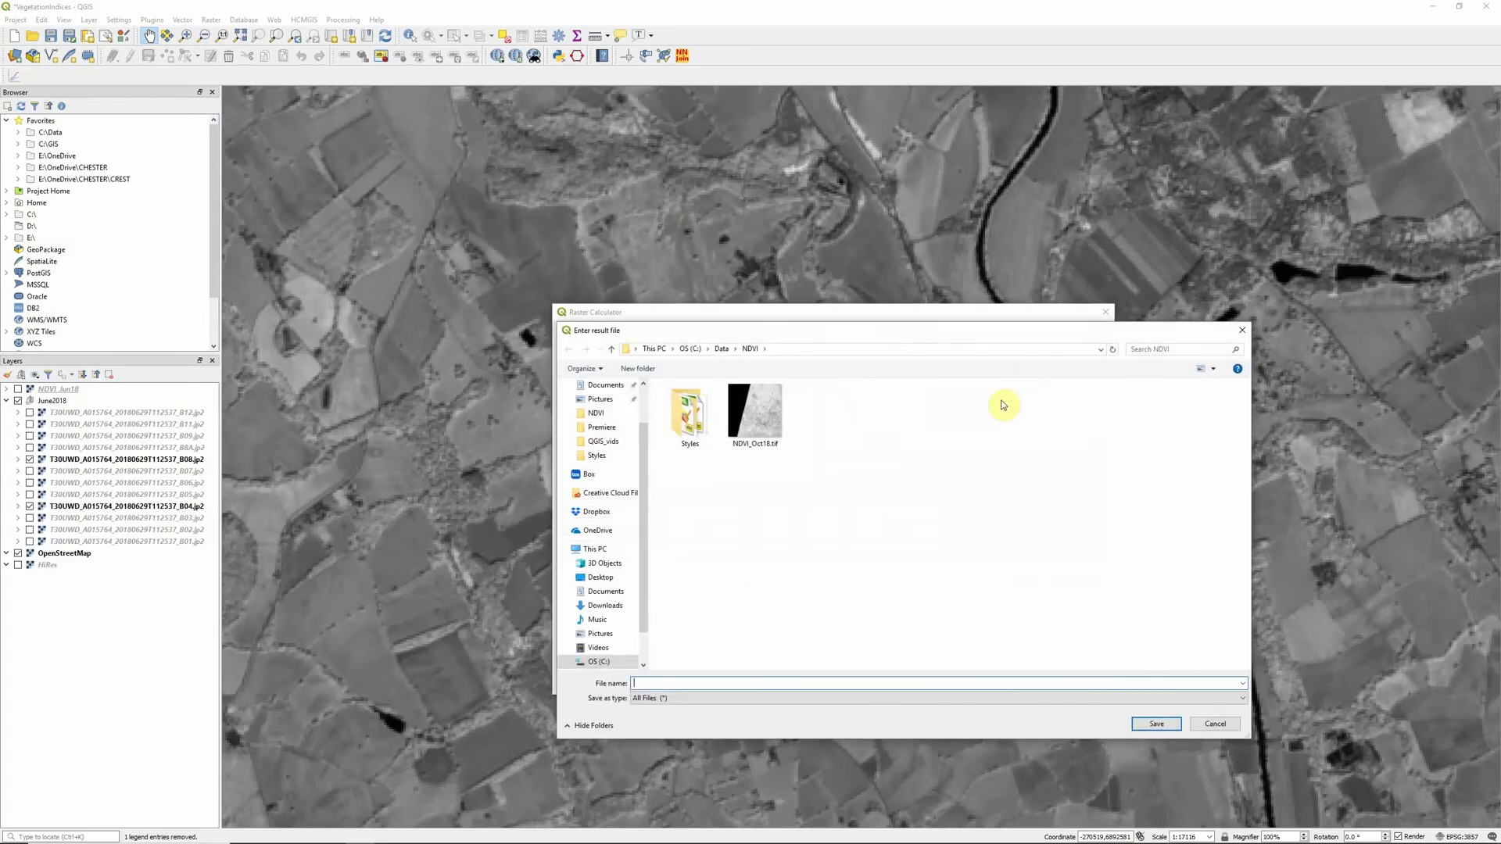
text(SA)
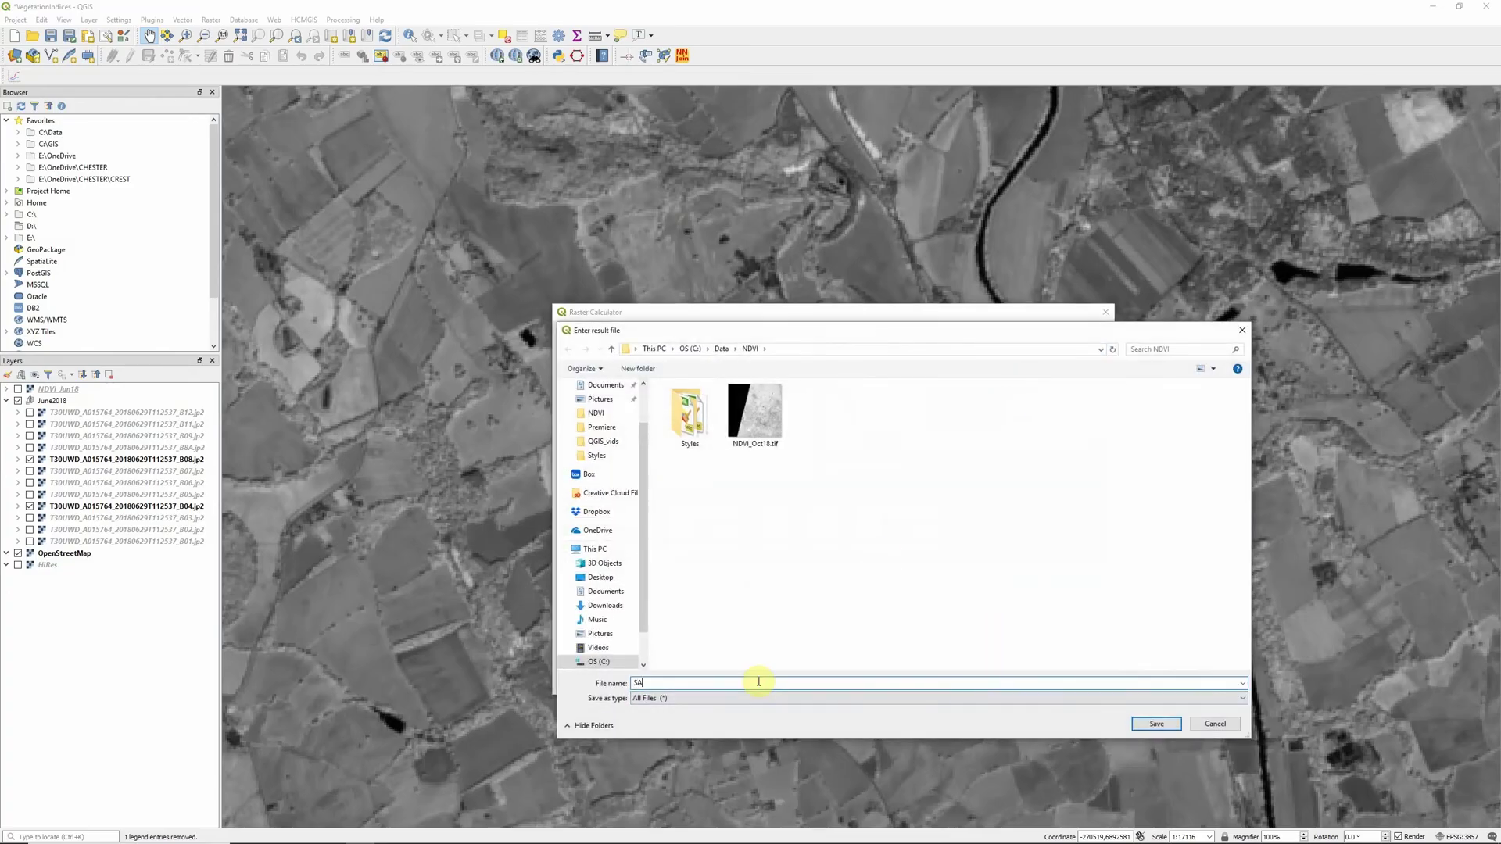
text(VI_Jun18.tif)
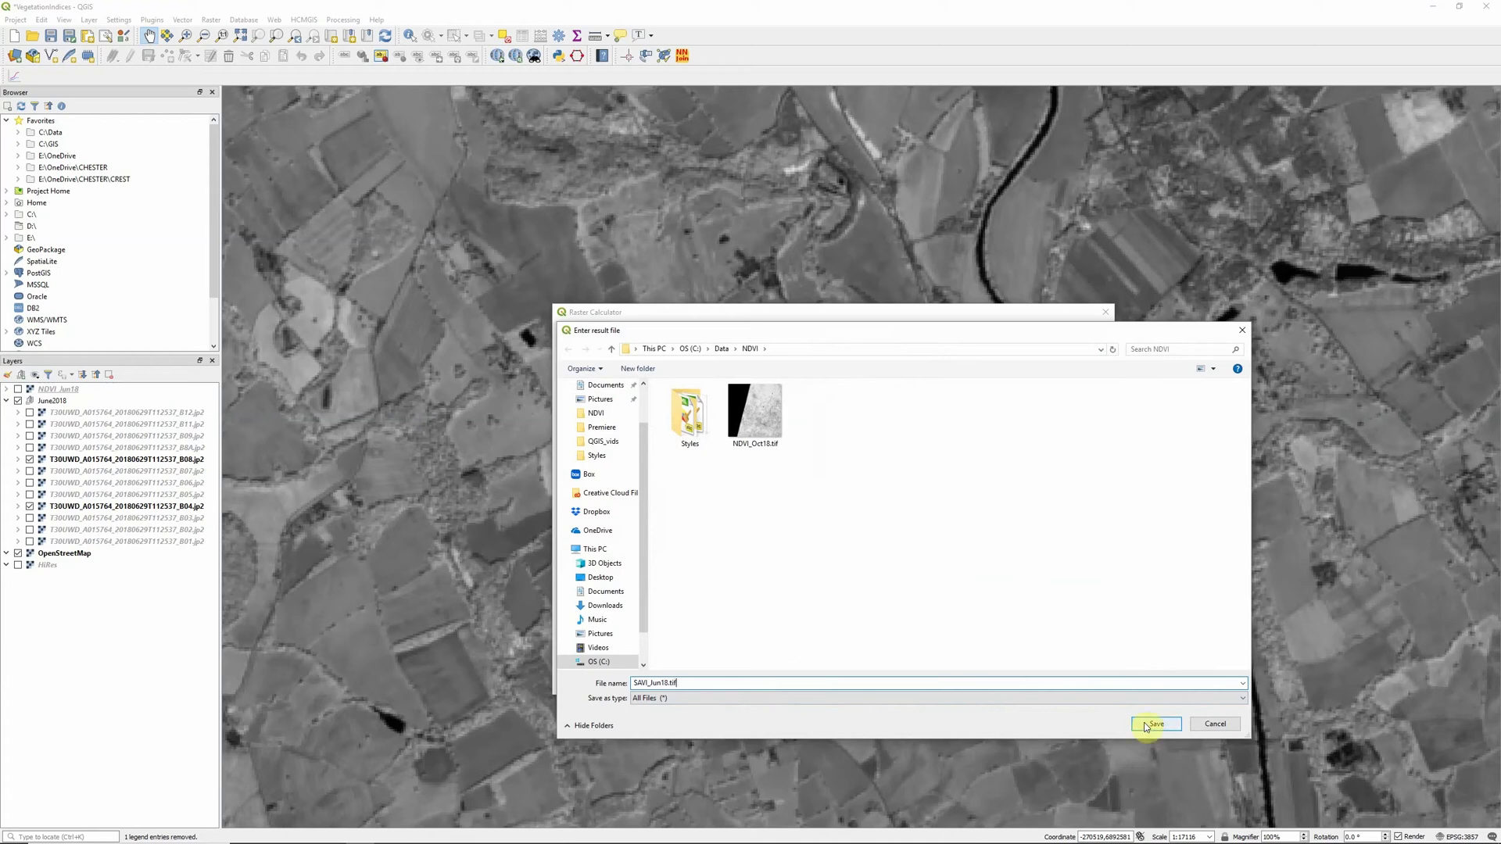
click(1145, 726)
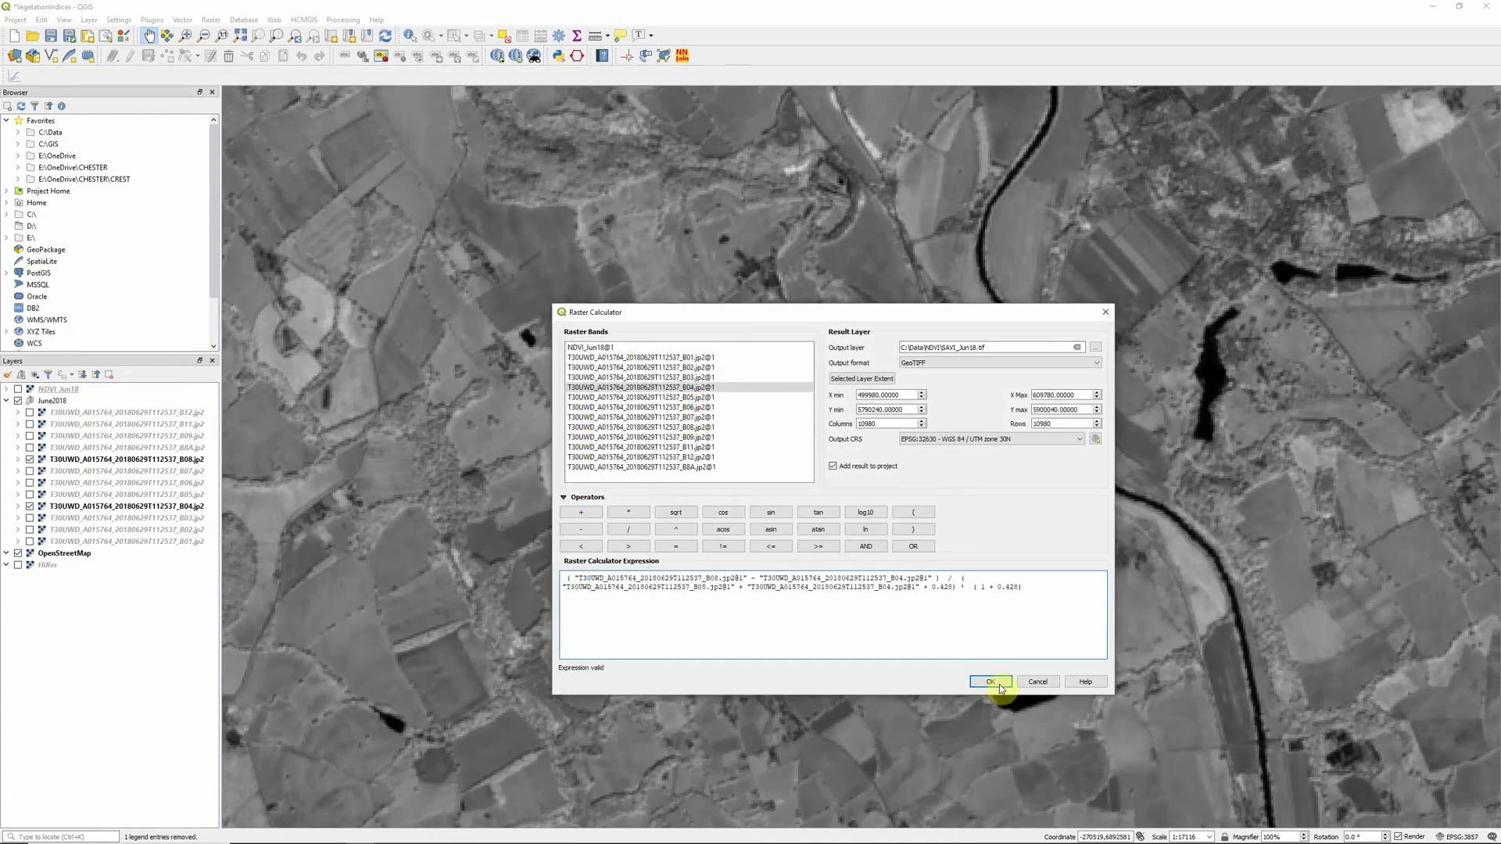
click(990, 683)
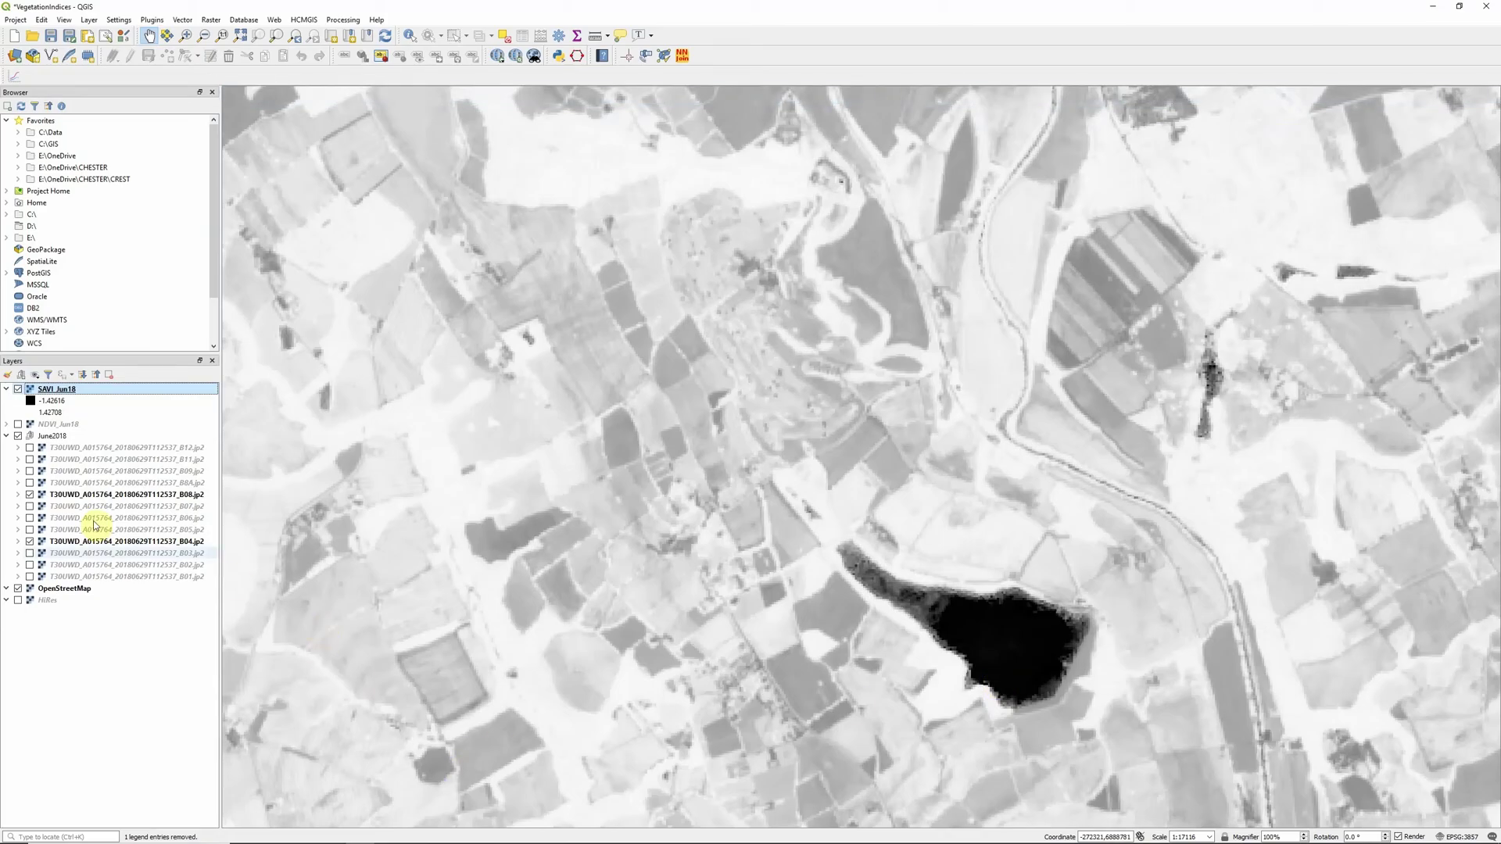
Hide the June2018 group and set SAVI_Jun18 to Singleband pseudocolor rendering.
click(18, 436)
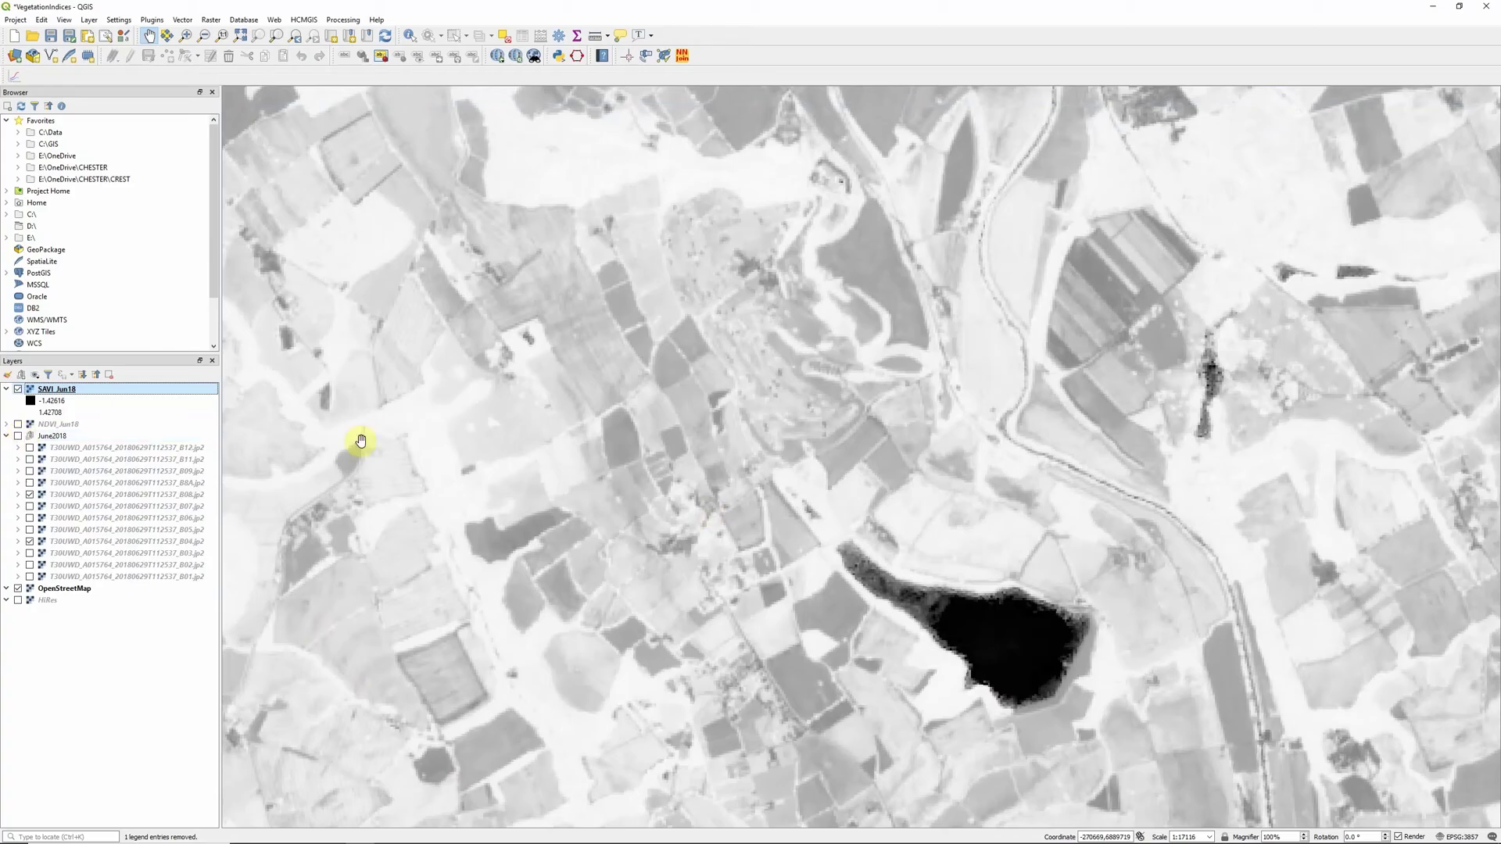
right_click(67, 390)
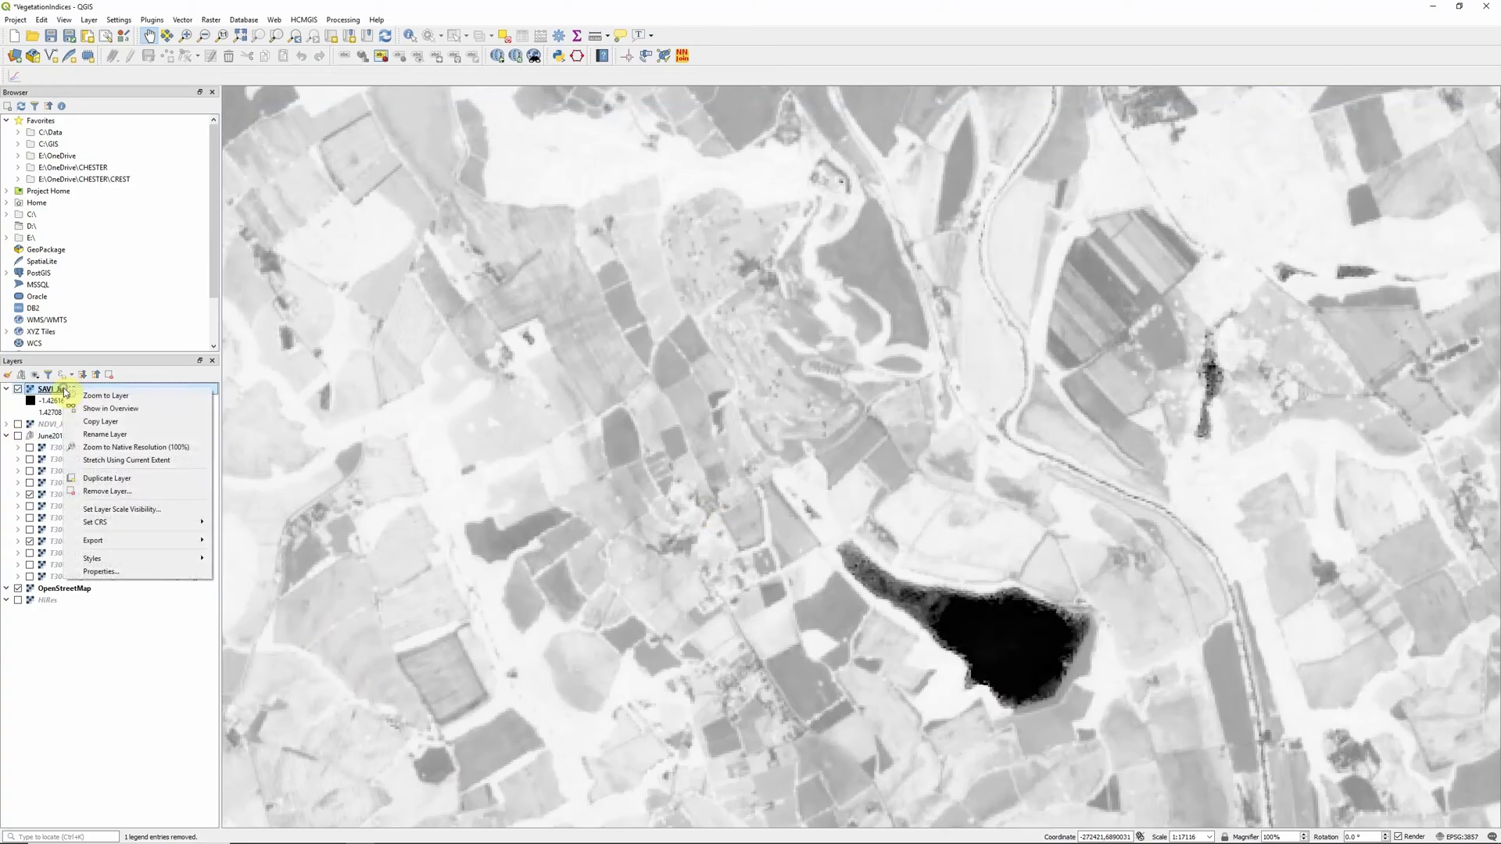
click(109, 573)
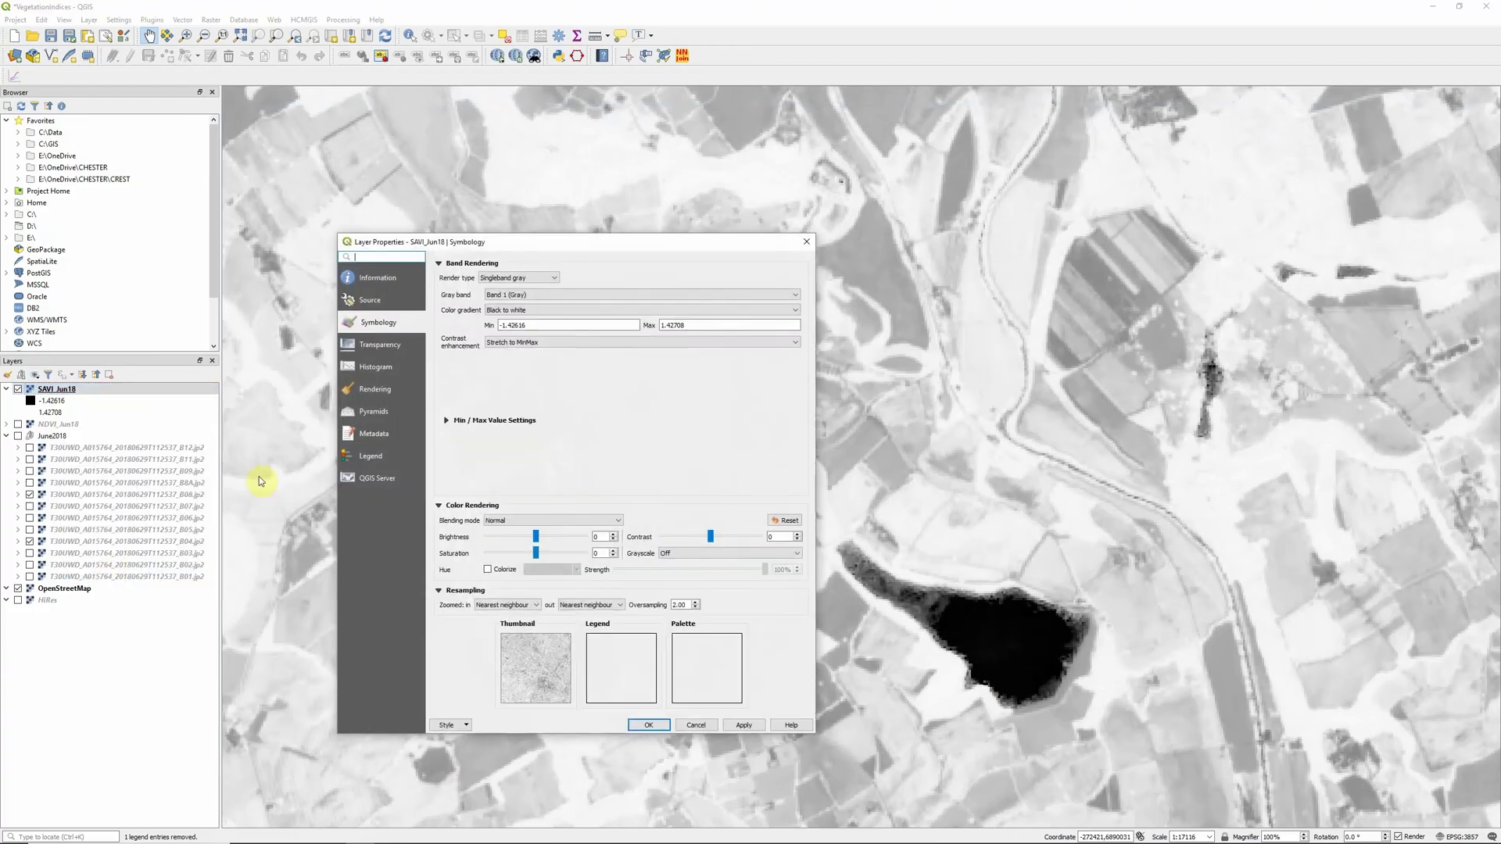
click(517, 277)
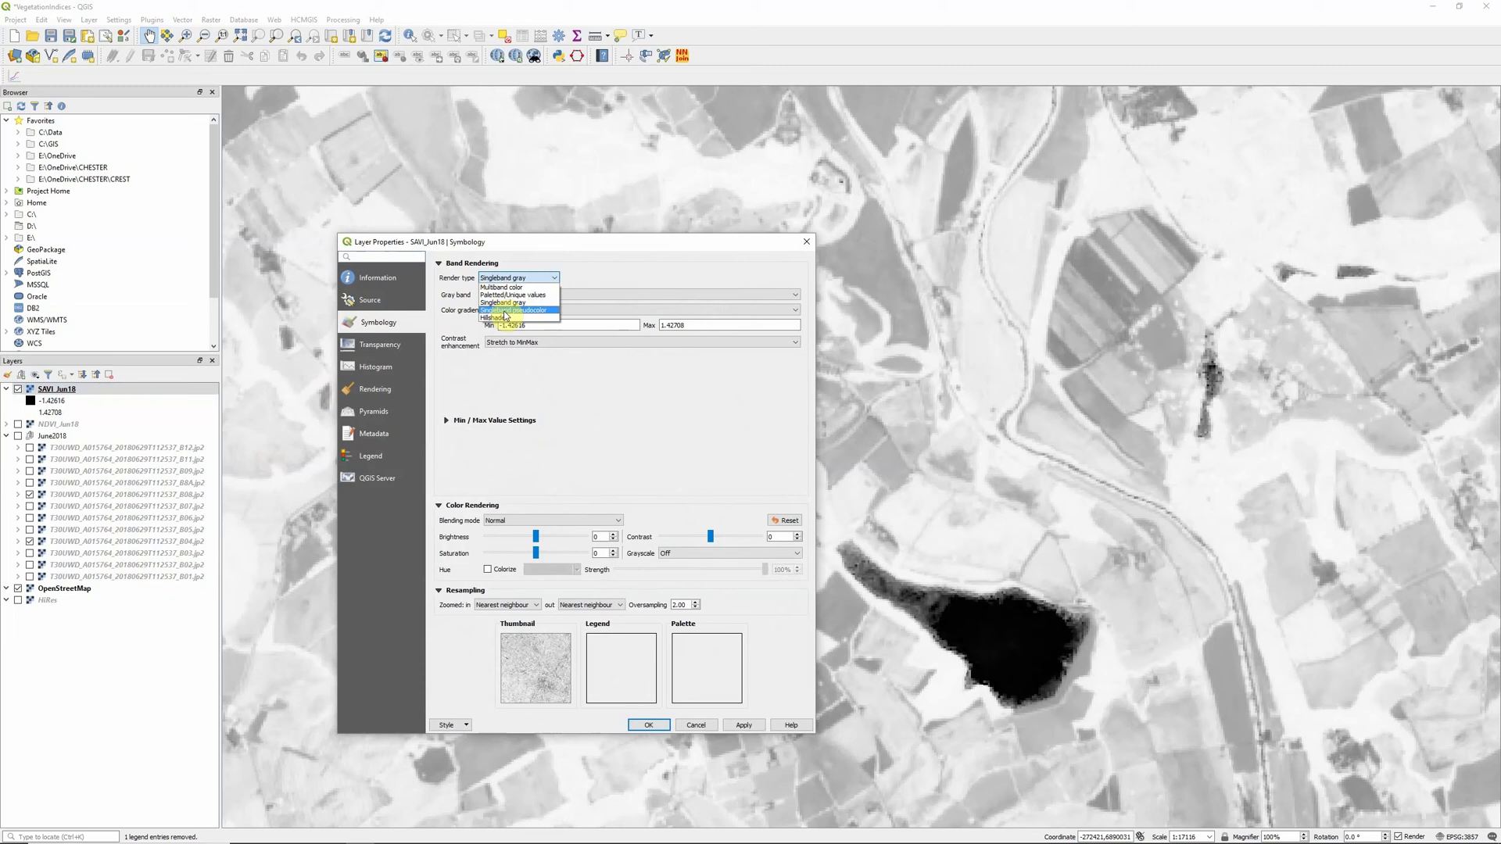
click(505, 311)
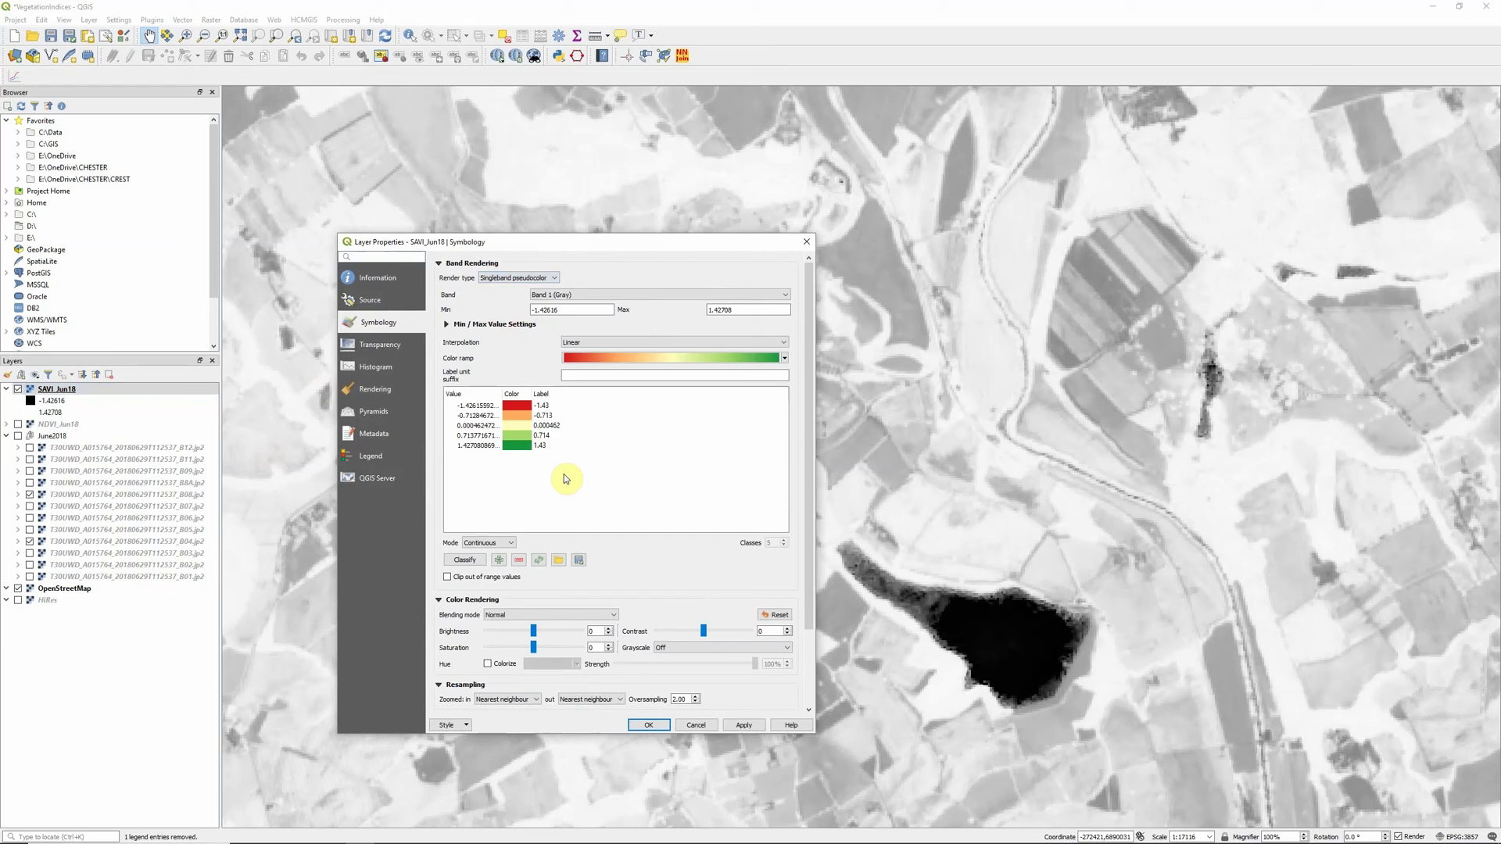
Load the saved SAVI.qml style onto the SAVI_Jun18 layer.
click(462, 725)
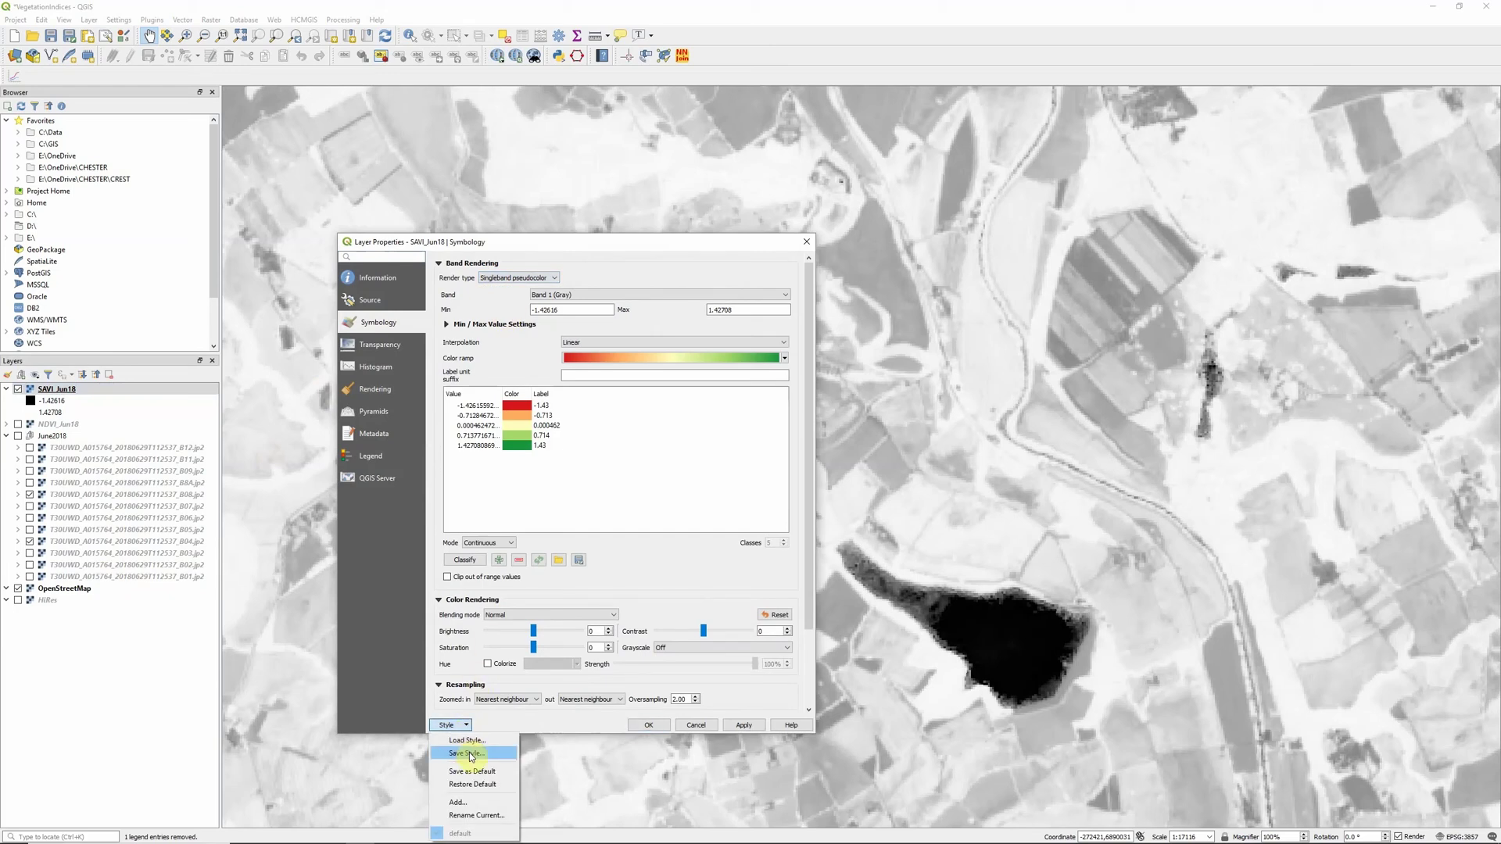
click(467, 740)
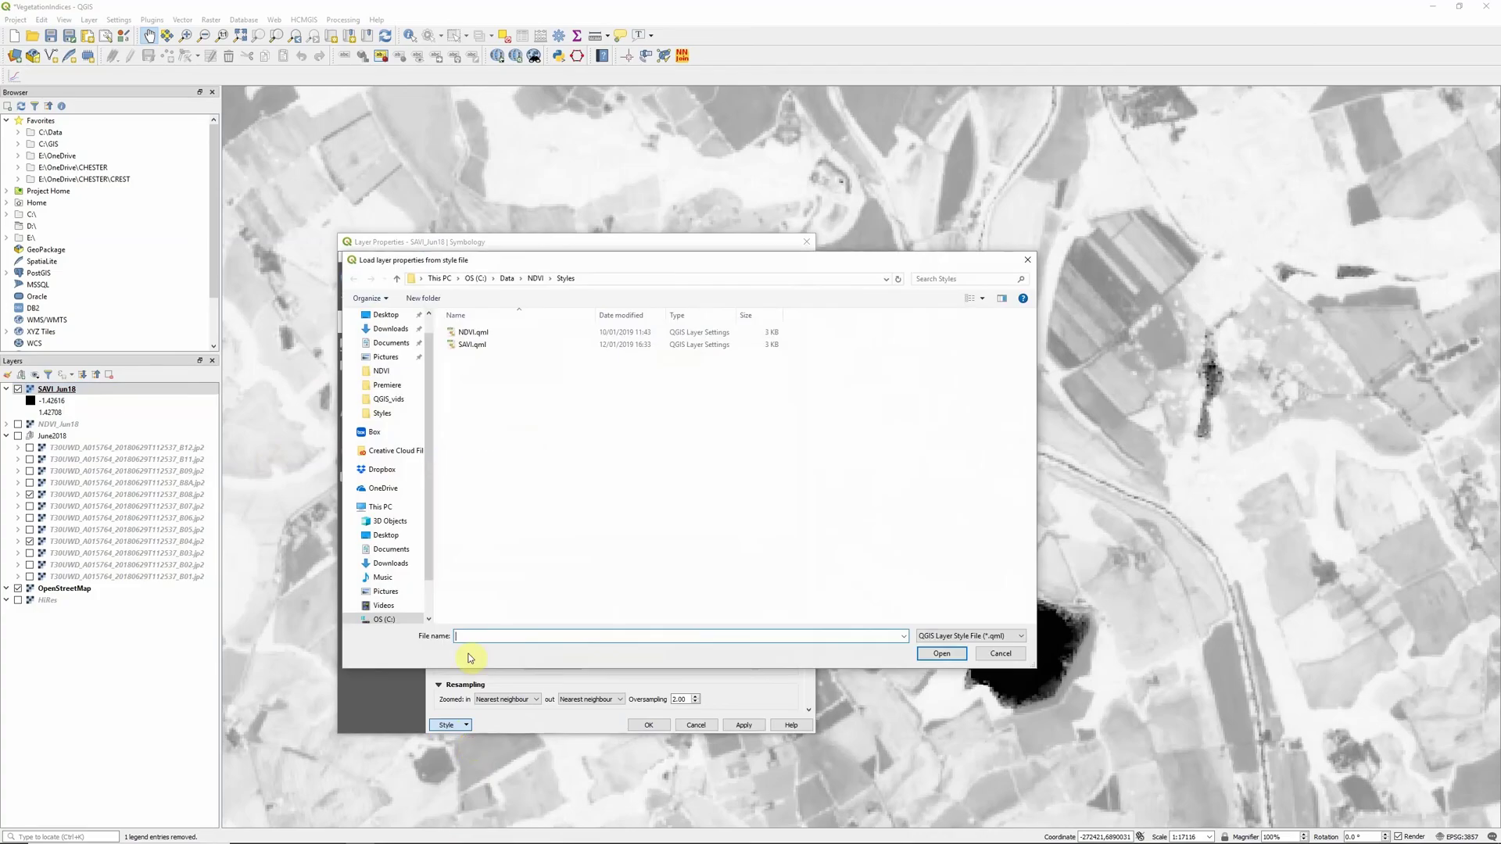
click(469, 345)
click(942, 653)
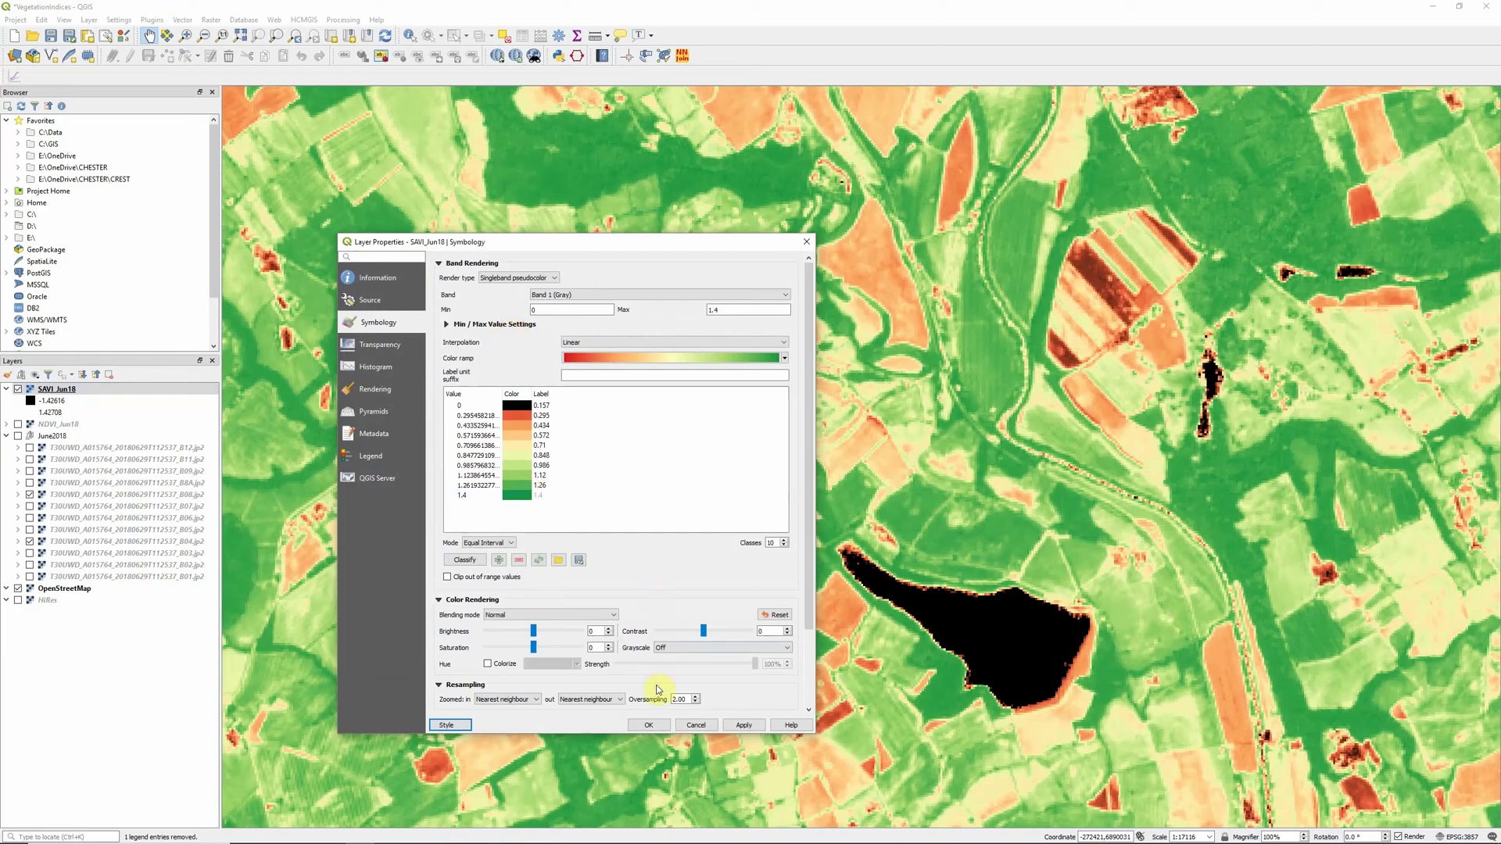
Apply the style, switch on NDVI_Jun18, and toggle SAVI_Jun18 off and on.
click(647, 725)
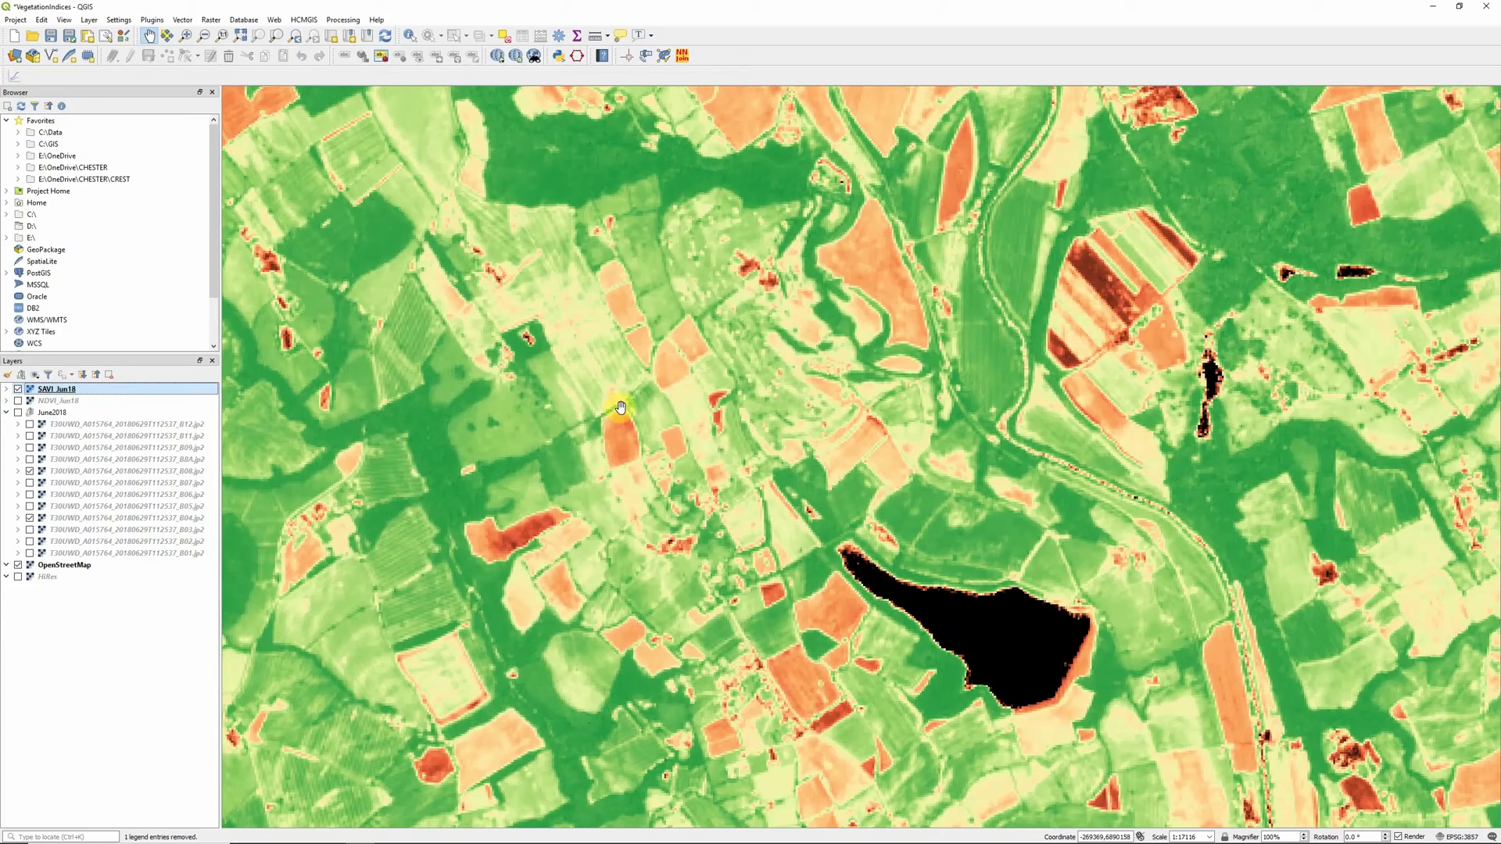
click(18, 400)
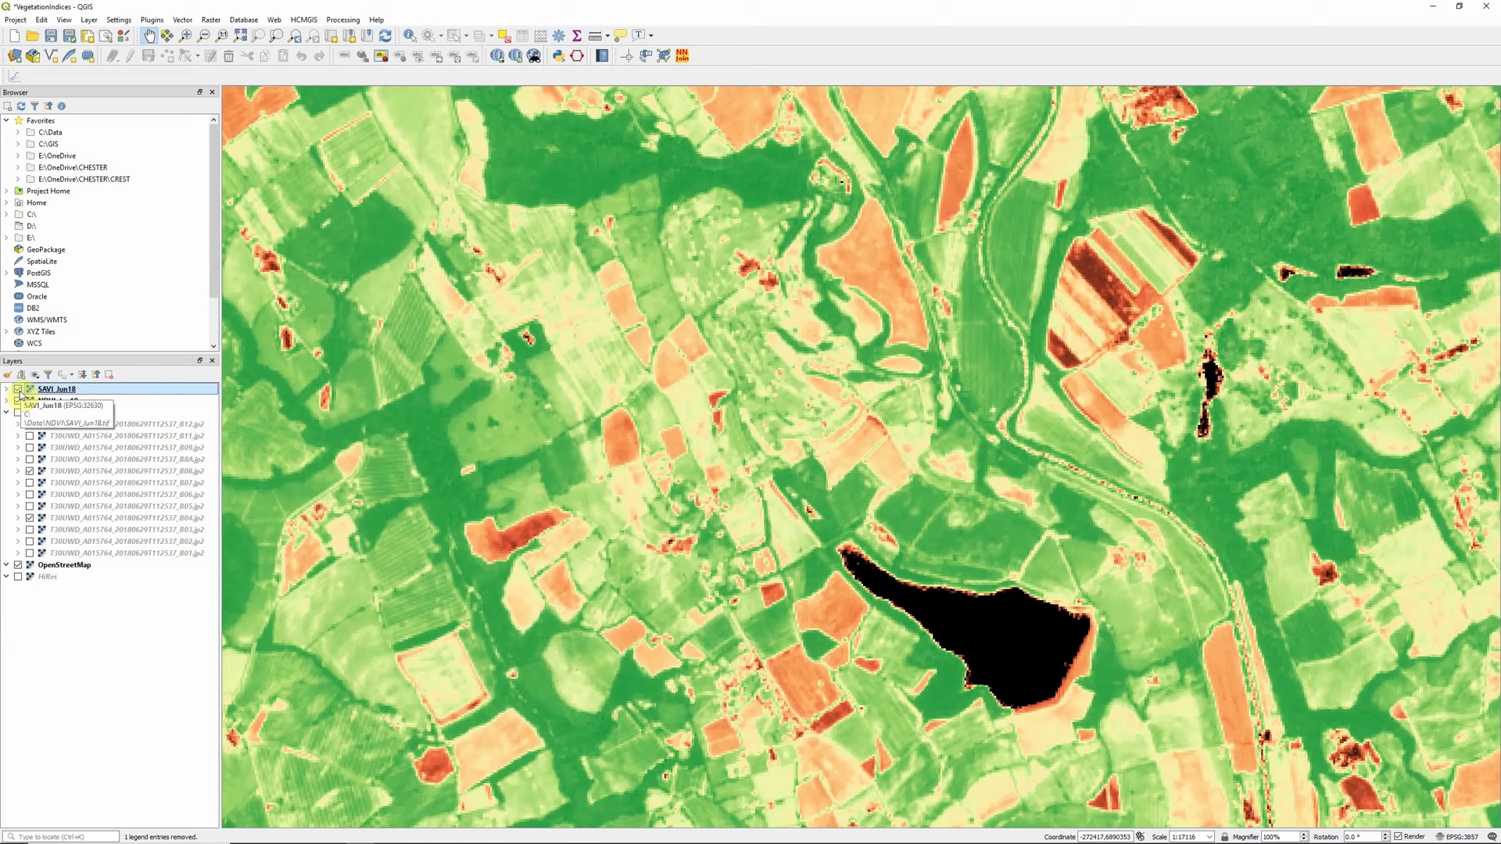
click(18, 389)
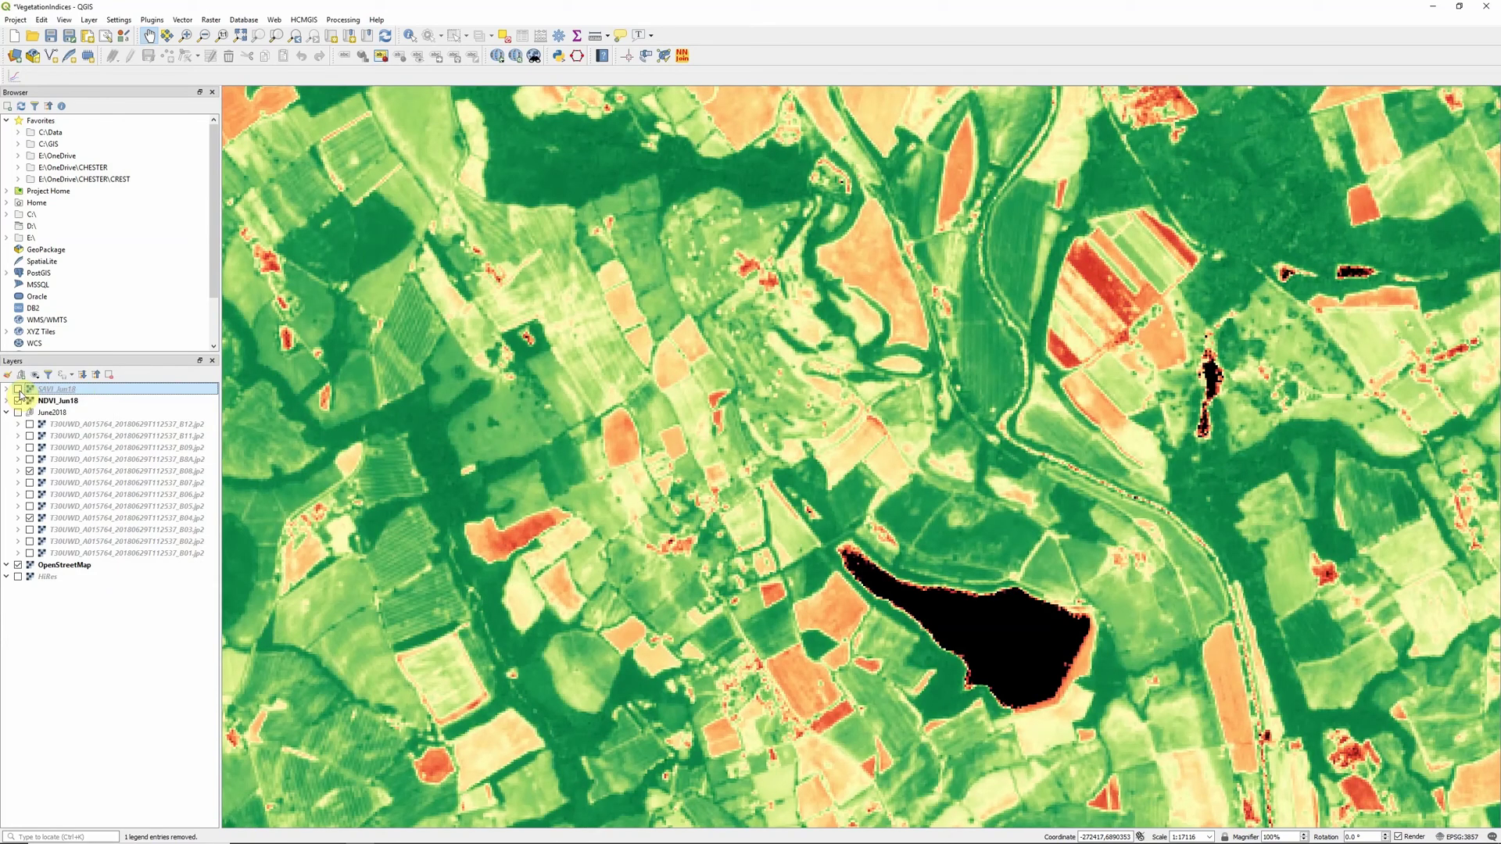
click(18, 389)
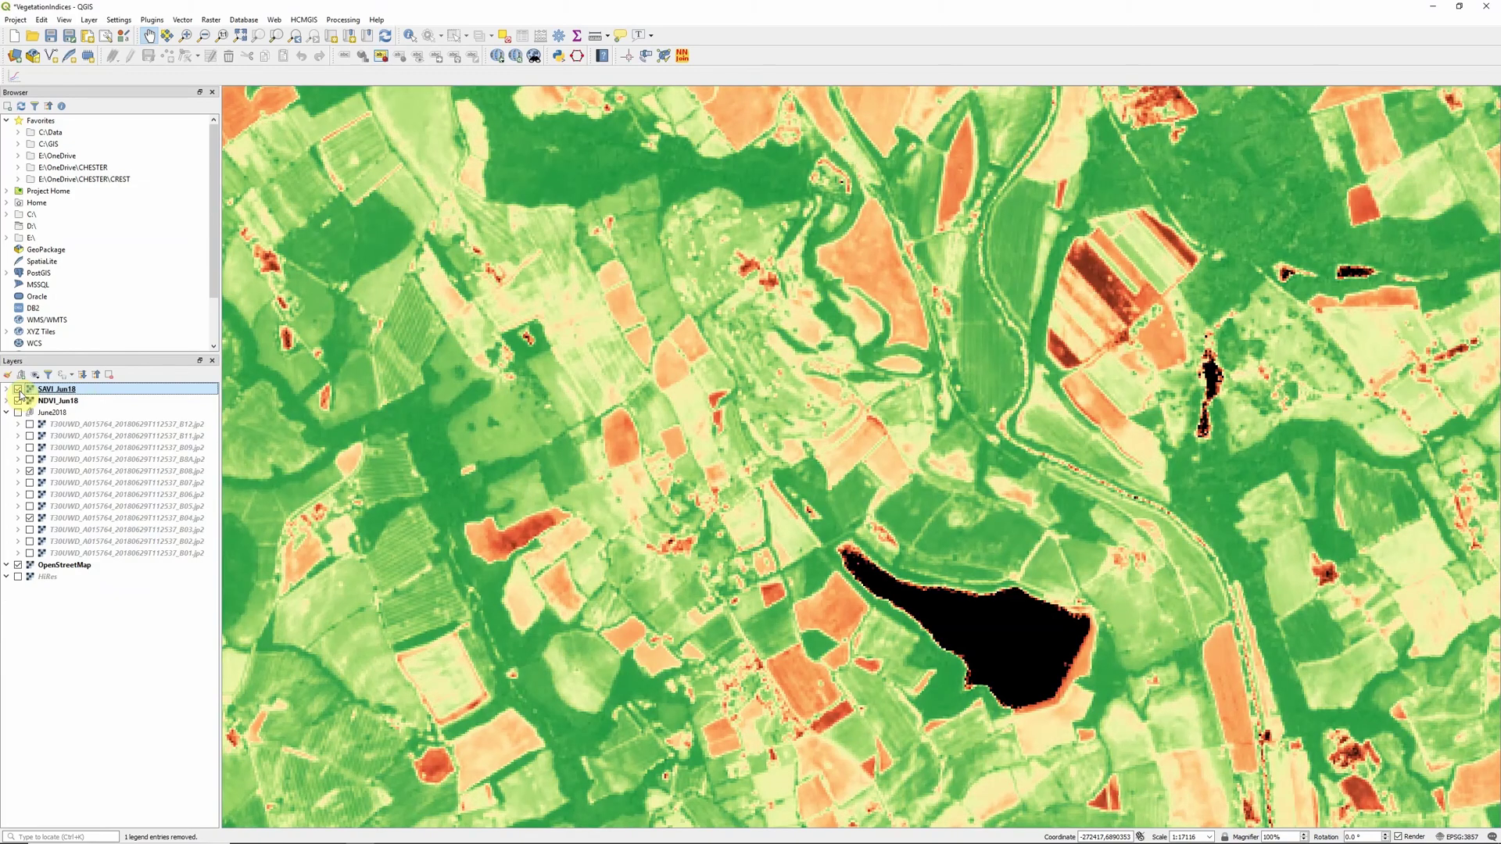
Zoom in and toggle SAVI_Jun18 twice more to compare it with NDVI.
scroll(878, 279, up, 1)
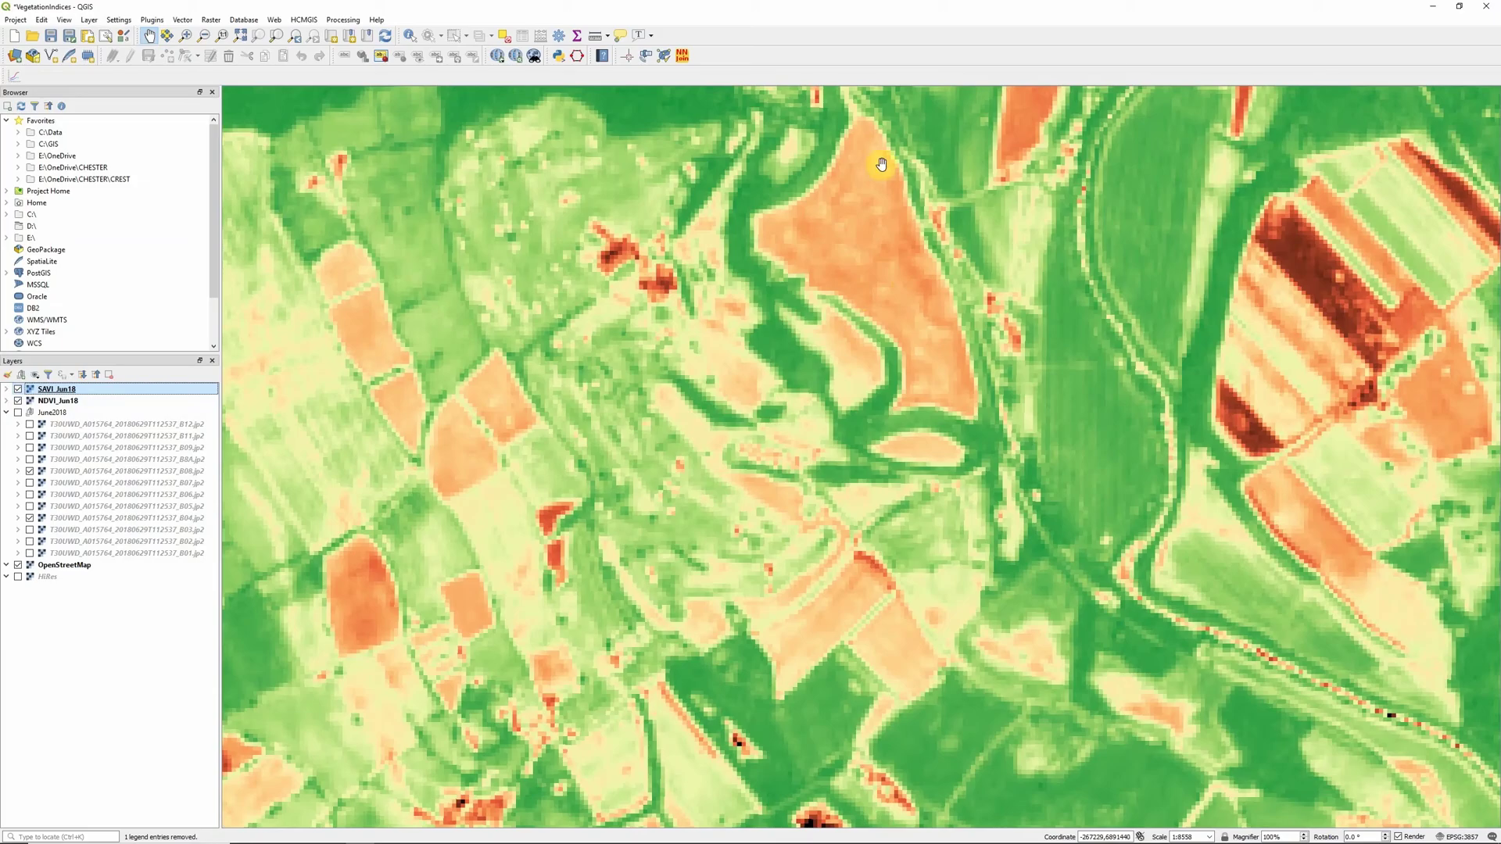
click(17, 389)
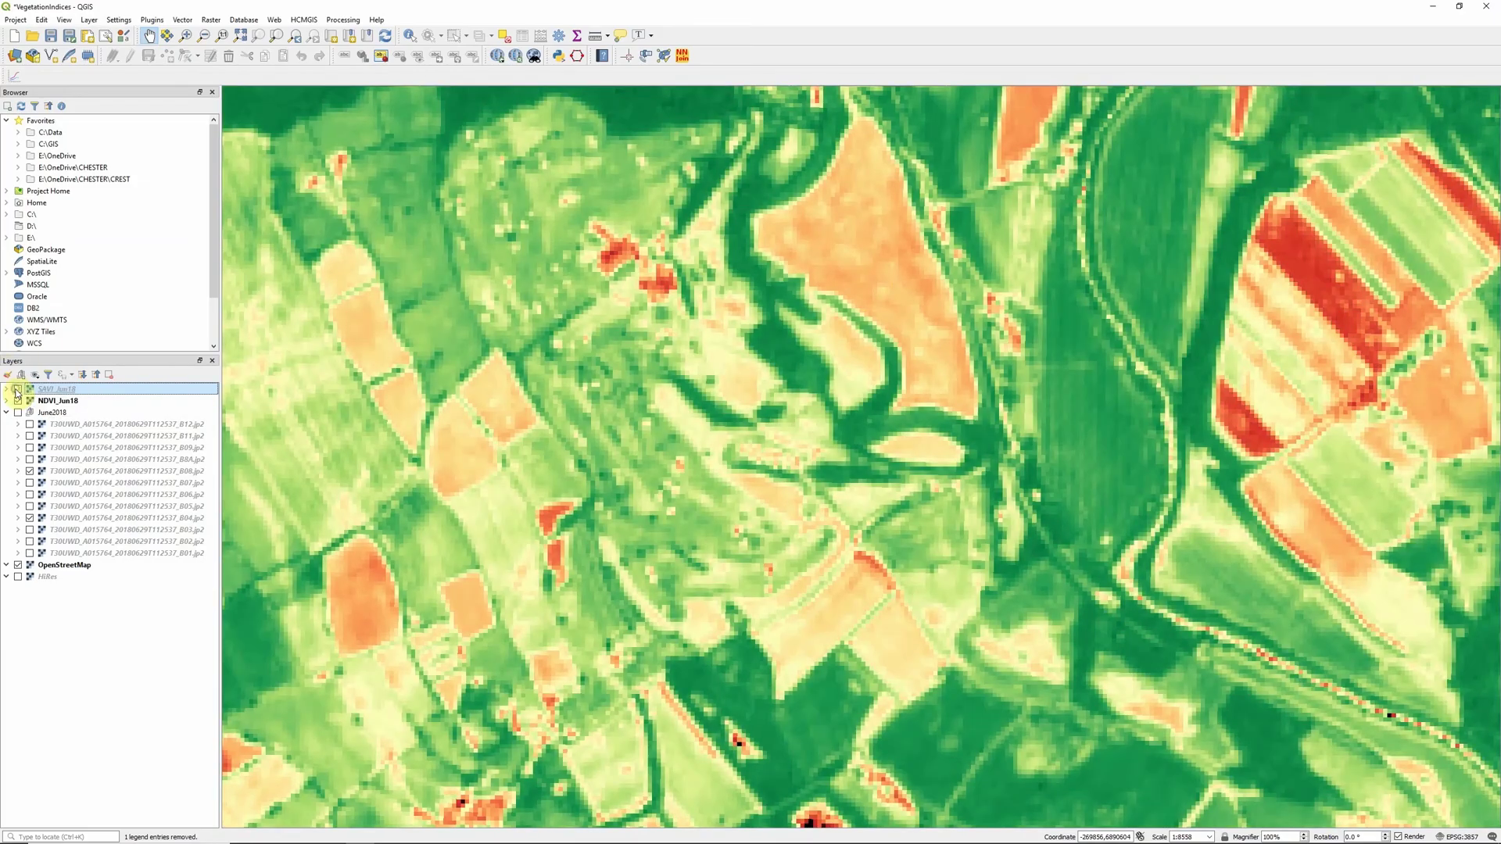
click(18, 389)
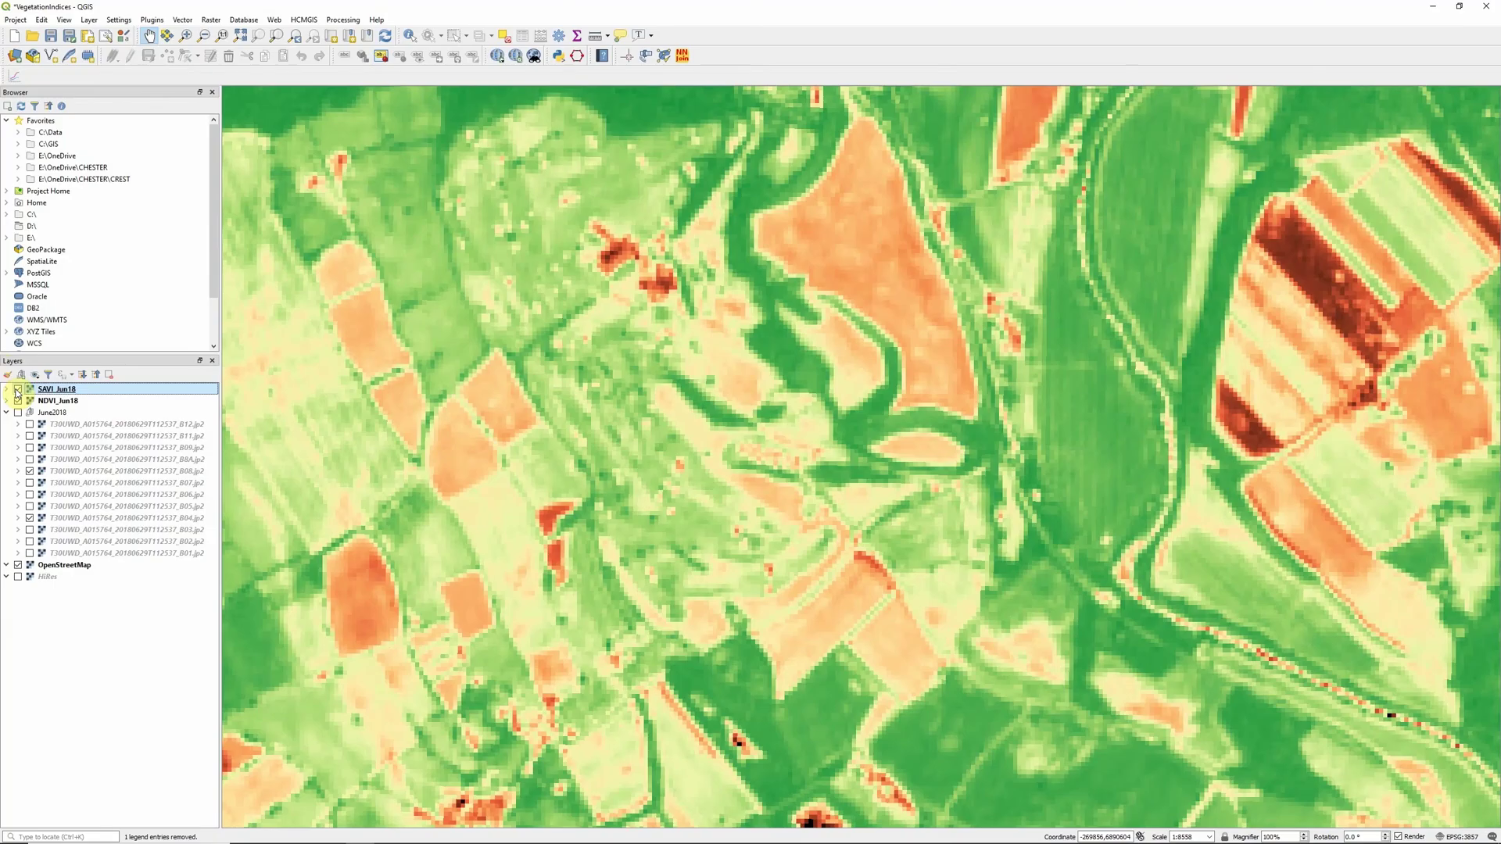
click(17, 389)
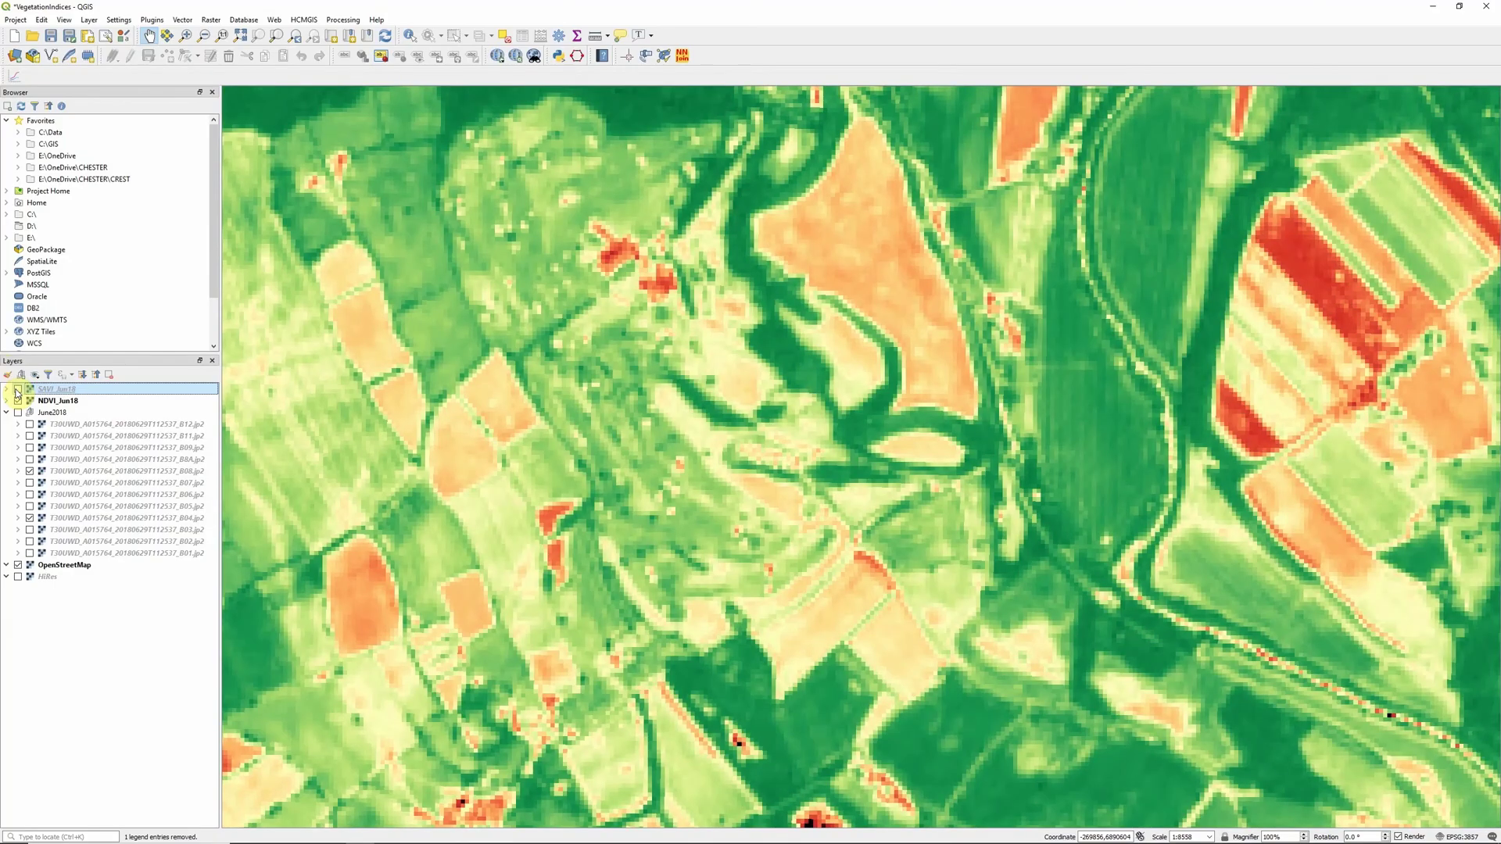
click(17, 389)
Pan to the fields west of the lake and toggle SAVI_Jun18 off and back on.
drag(349, 602, 805, 399)
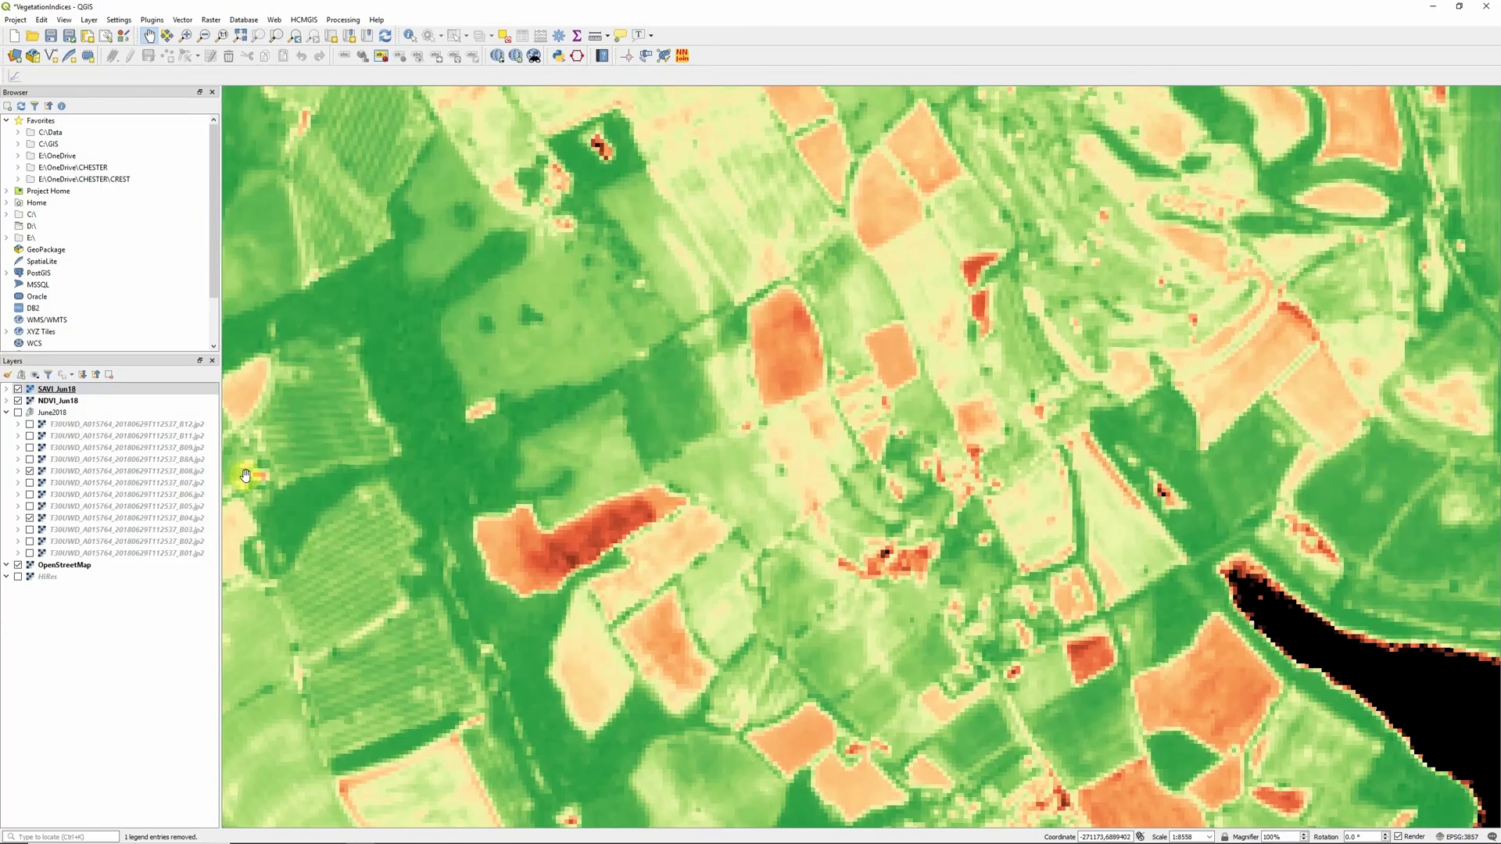
click(17, 389)
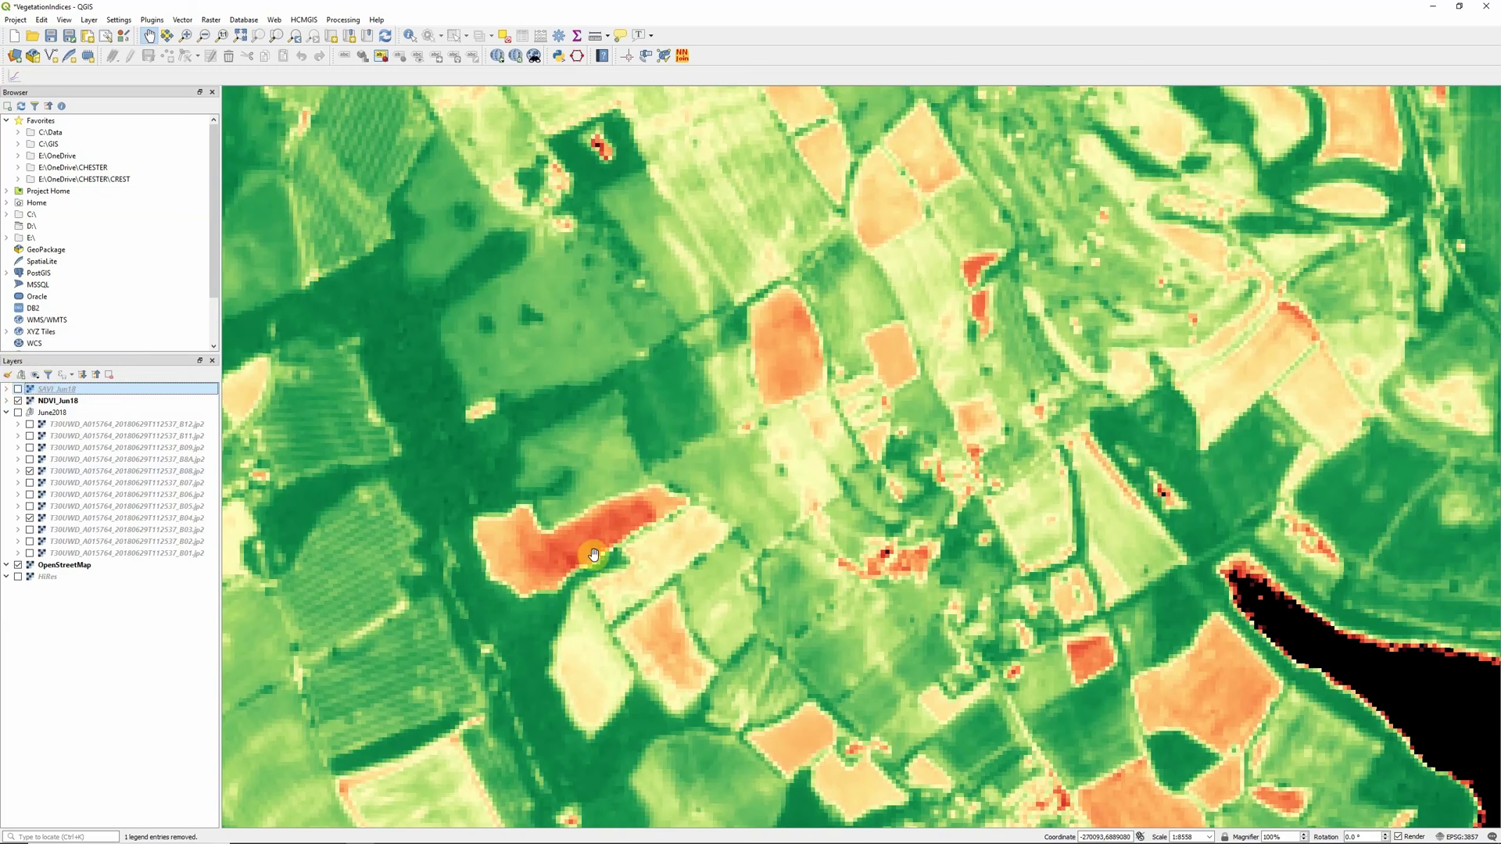
click(18, 388)
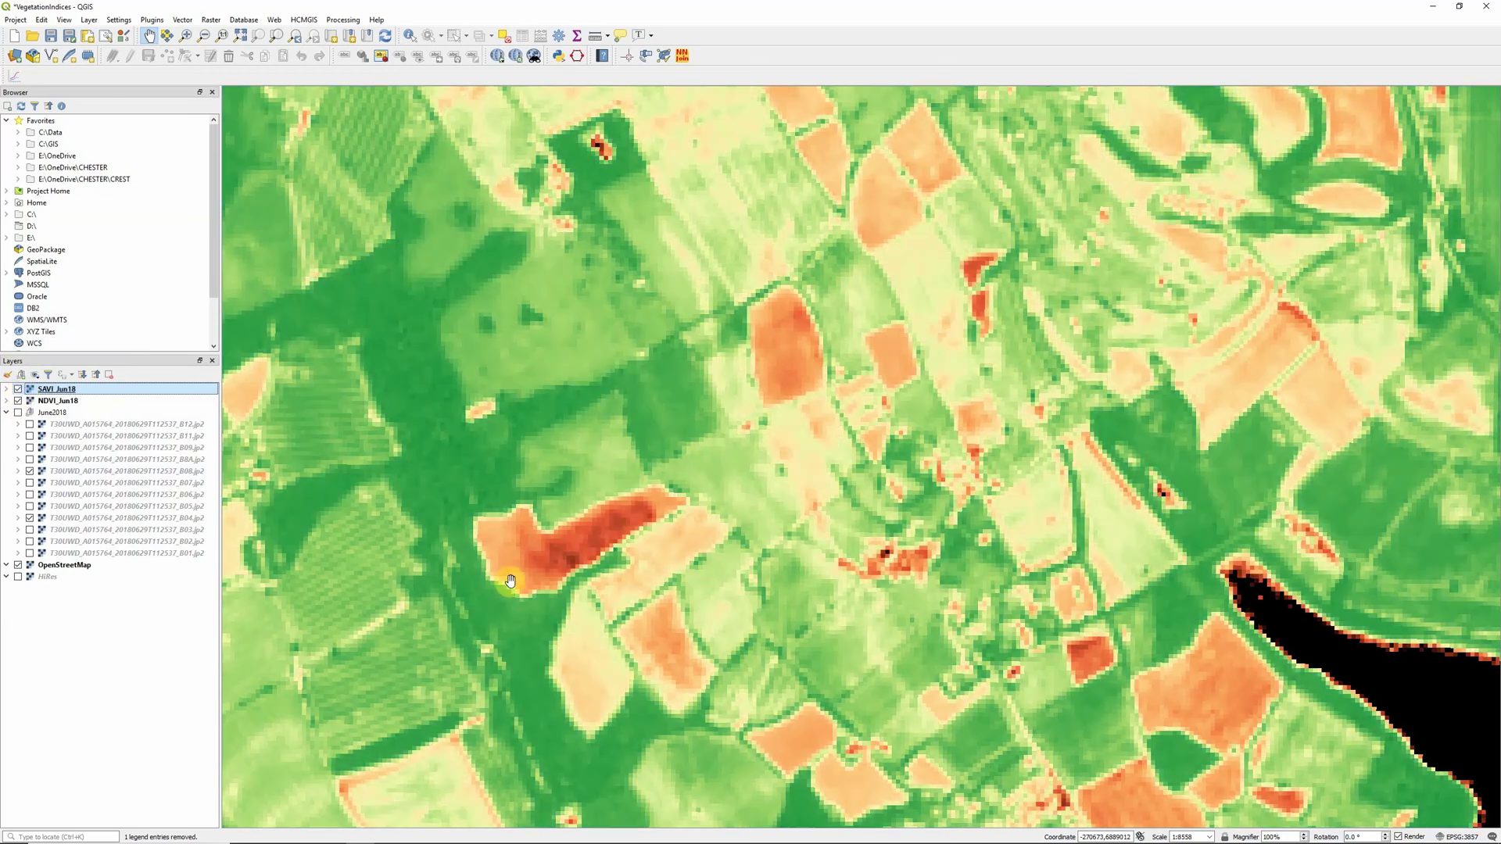